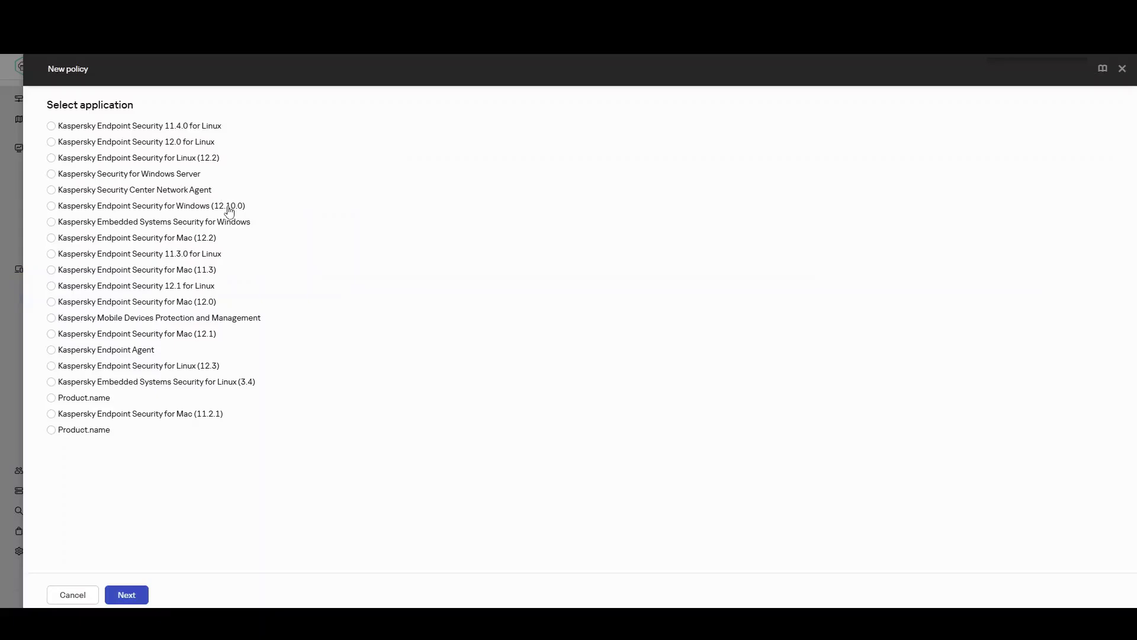
Build the Endpoint Security for Windows (12.10.0) policy with KSN accepted, Standard mode and default exclusions.
{"action": "left_click", "coordinate": [134, 593]}
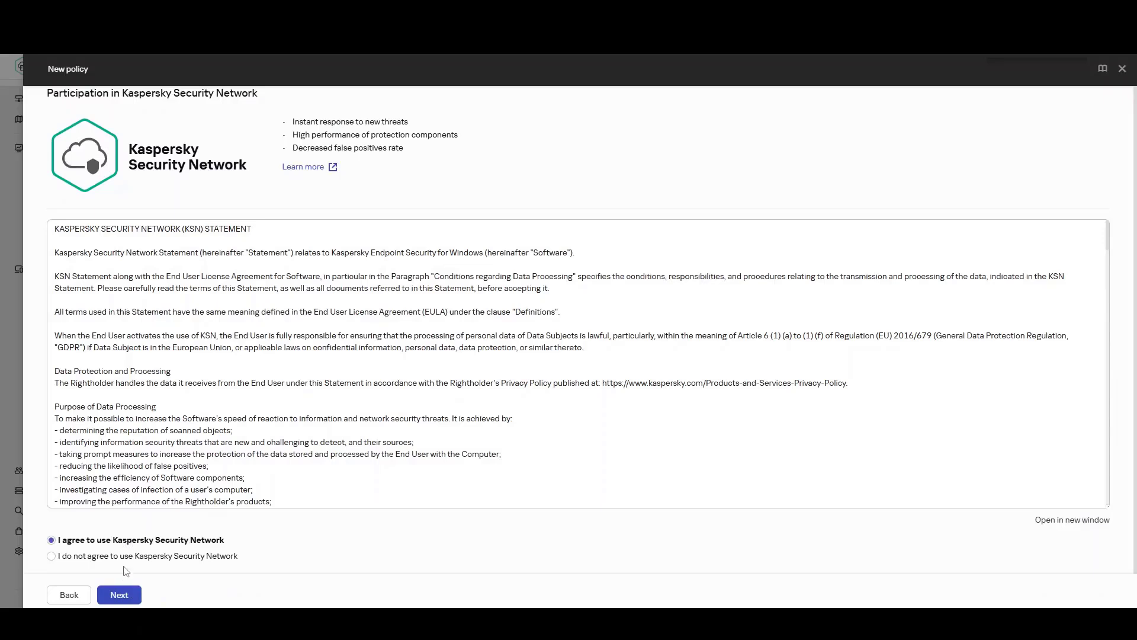
{"action": "left_click", "coordinate": [121, 595]}
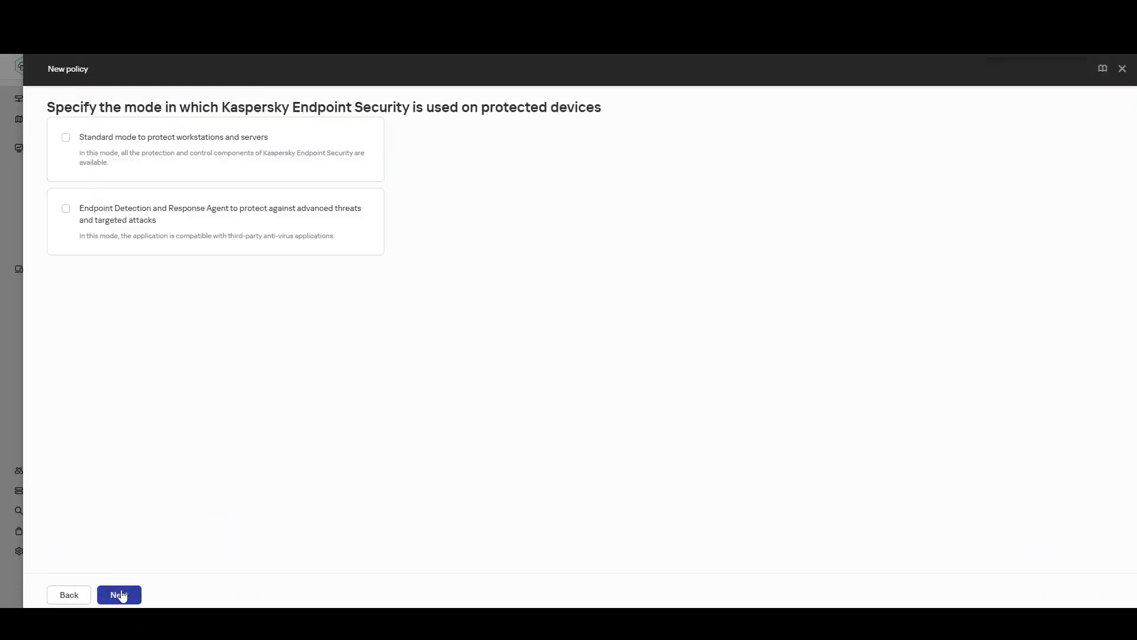
{"action": "left_click", "coordinate": [125, 163]}
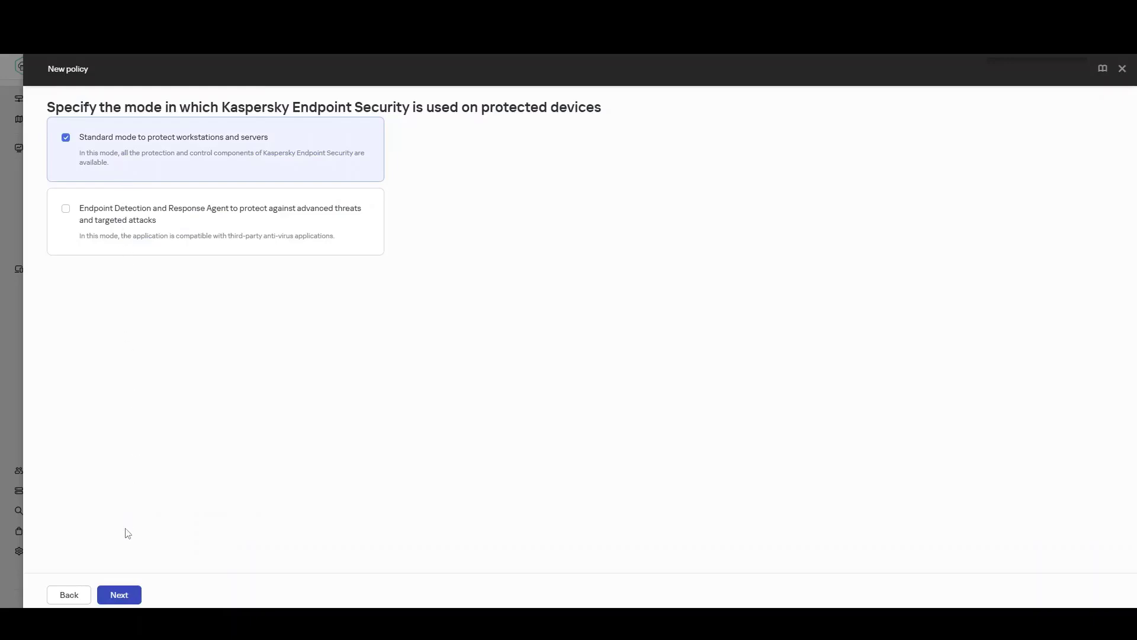
{"action": "left_click", "coordinate": [121, 594]}
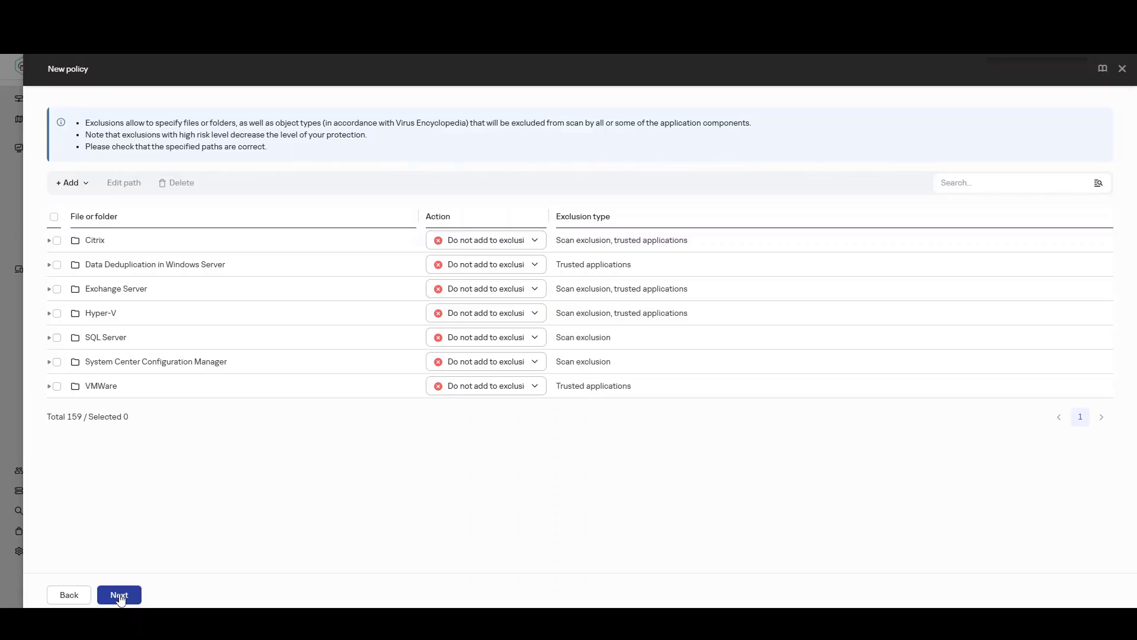
{"action": "left_click", "coordinate": [119, 596]}
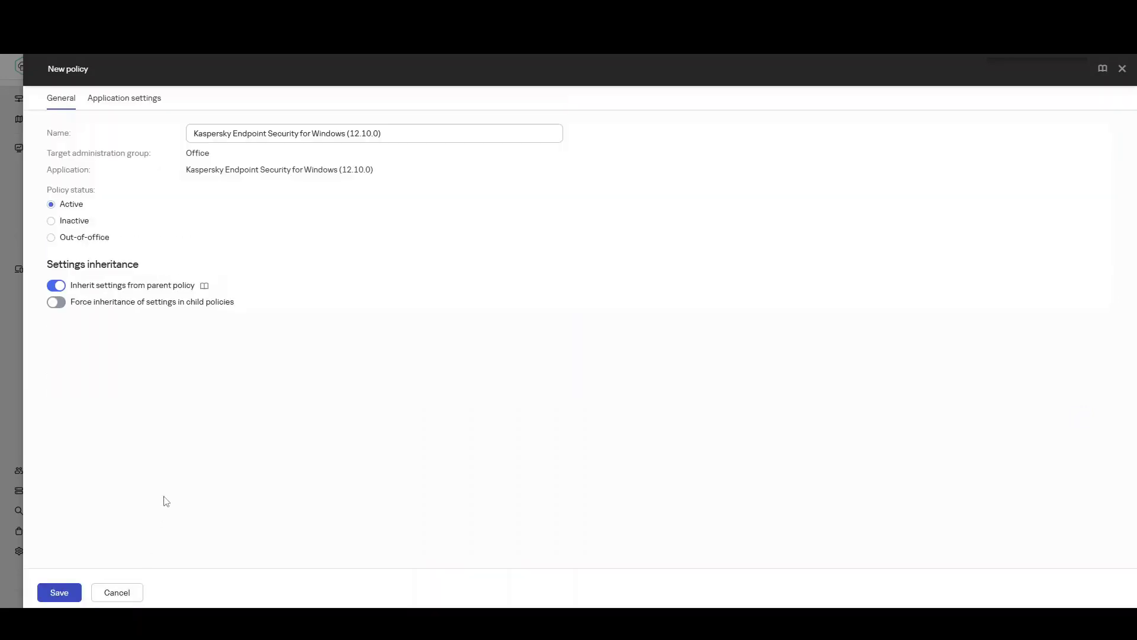
Append ' Office' to the policy name in the General tab's Name field.
{"action": "left_click", "coordinate": [415, 136]}
{"action": "type", "text": "O"}
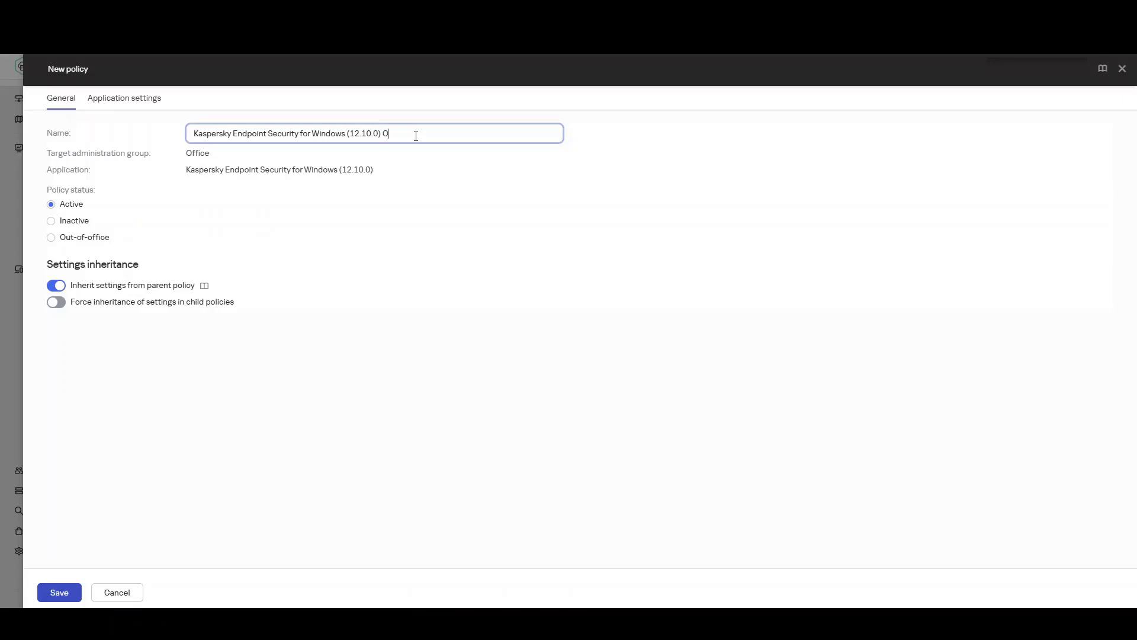
{"action": "type", "text": "ffice"}
Enable BadUSB Attack Prevention under Essential Threat Protection and save the Office policy.
{"action": "left_click", "coordinate": [138, 96]}
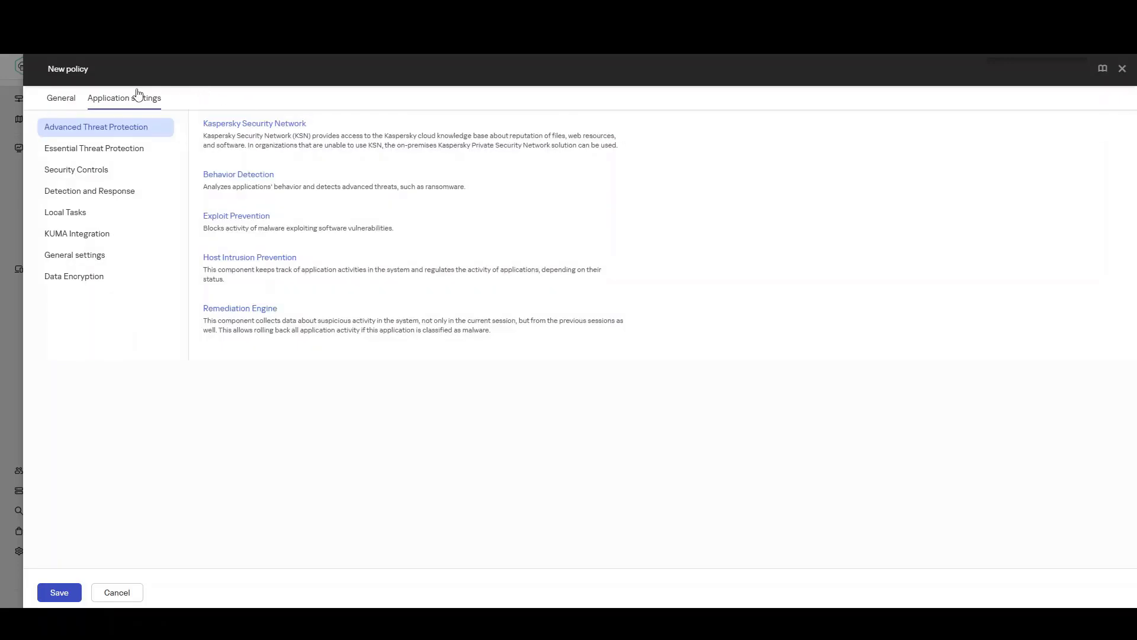
{"action": "left_click", "coordinate": [130, 148]}
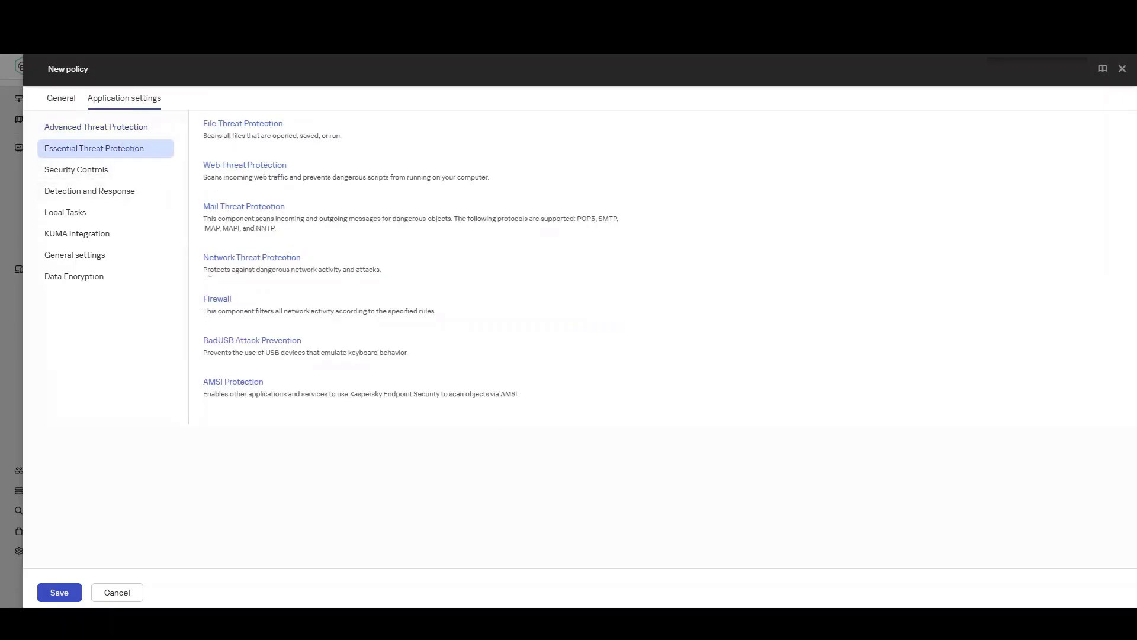
{"action": "left_click", "coordinate": [242, 341]}
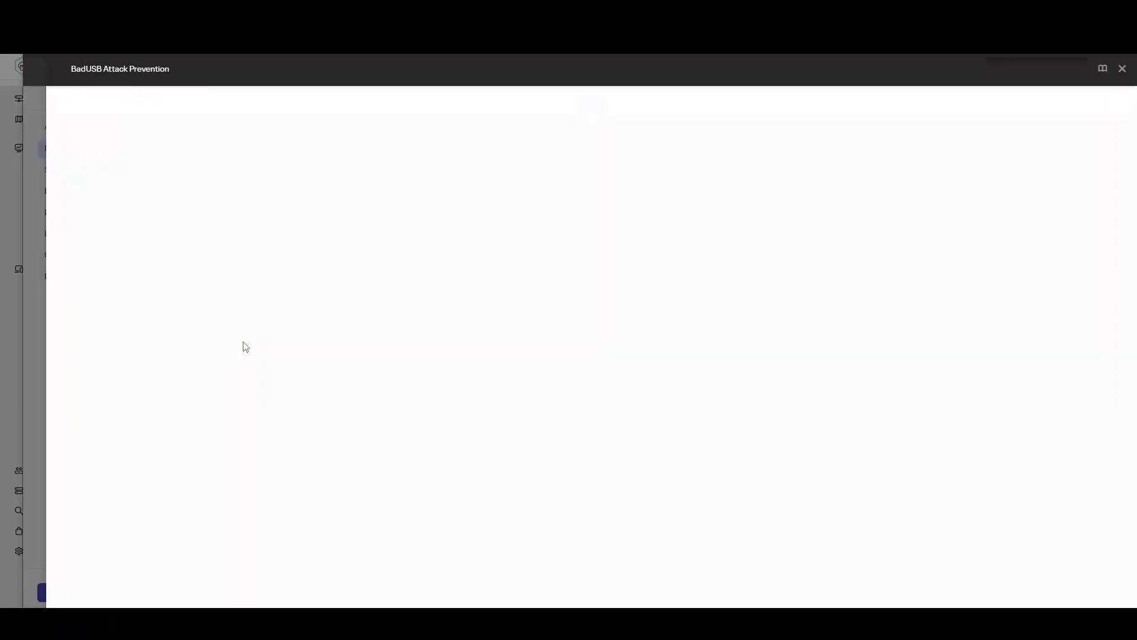
{"action": "left_click", "coordinate": [176, 155]}
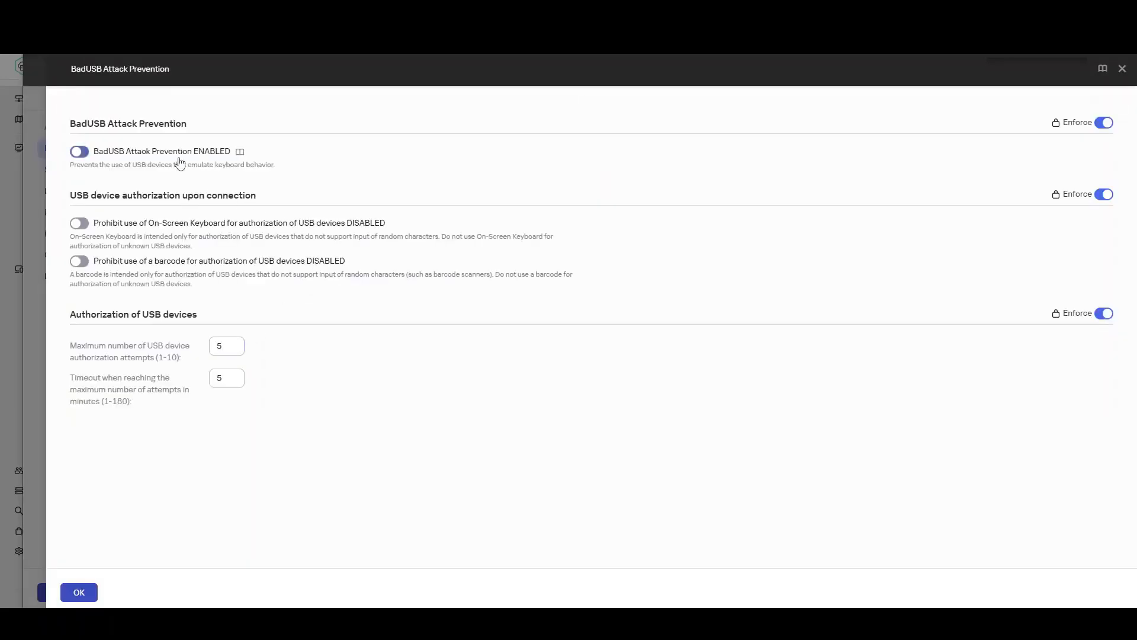
{"action": "left_click", "coordinate": [93, 598]}
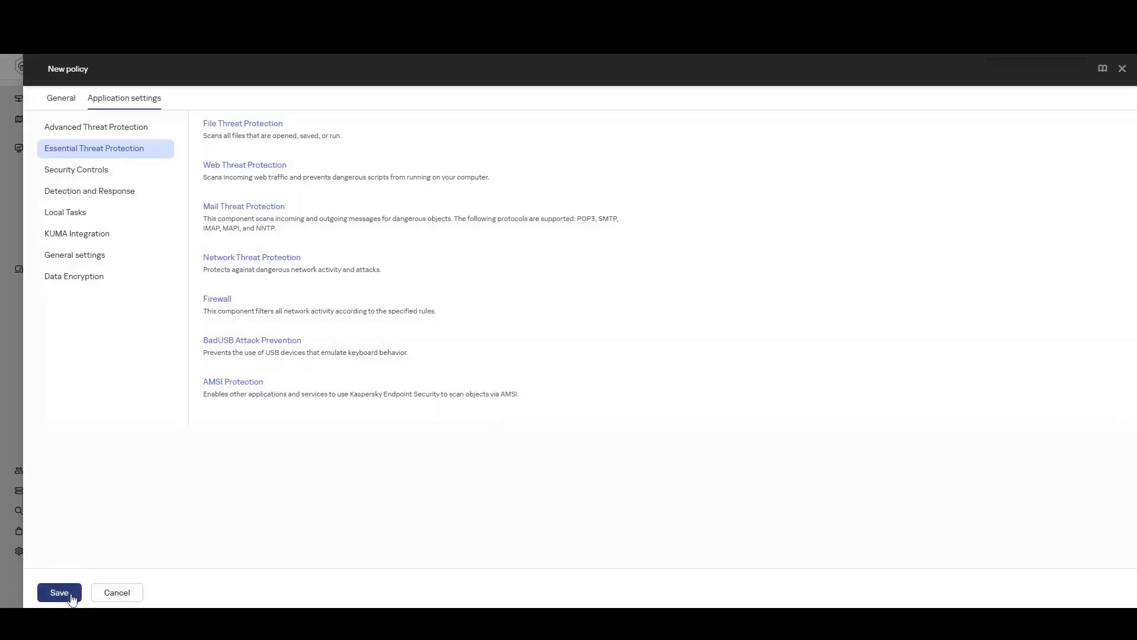
{"action": "left_click", "coordinate": [71, 598]}
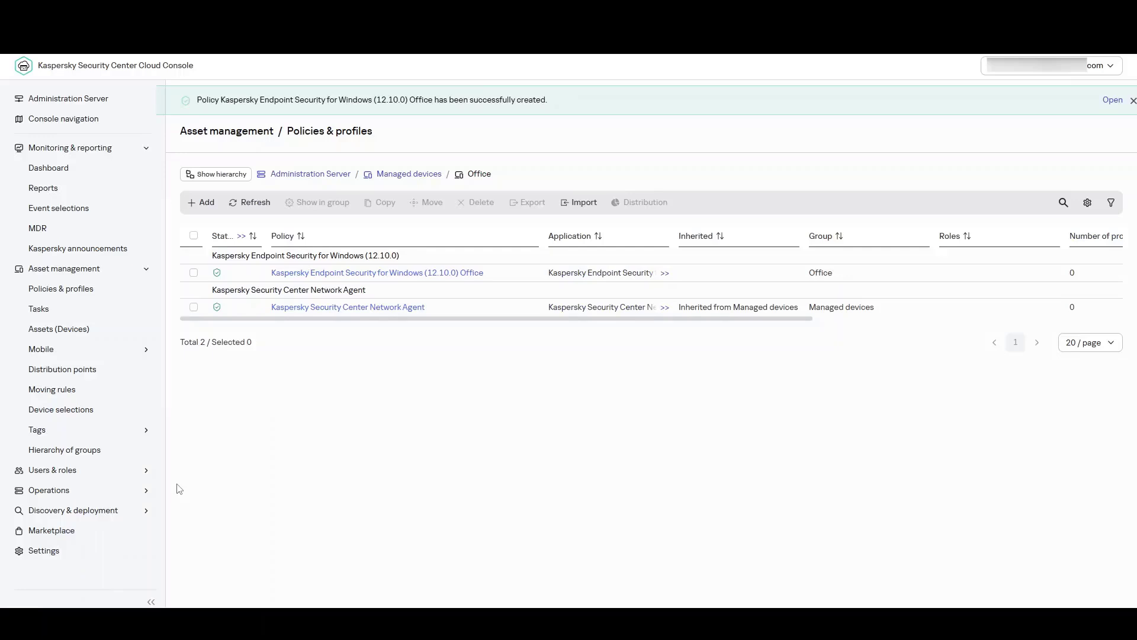
Add the first PC from the device list to the user's Devices tab and save the user.
{"action": "left_click", "coordinate": [141, 468]}
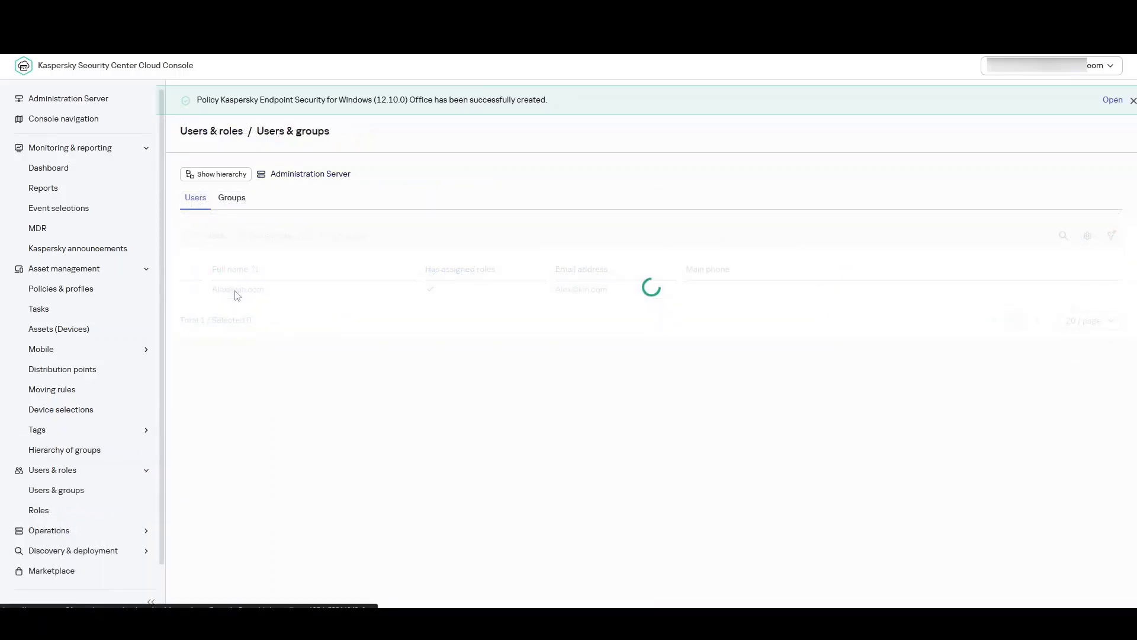
{"action": "left_click", "coordinate": [235, 290]}
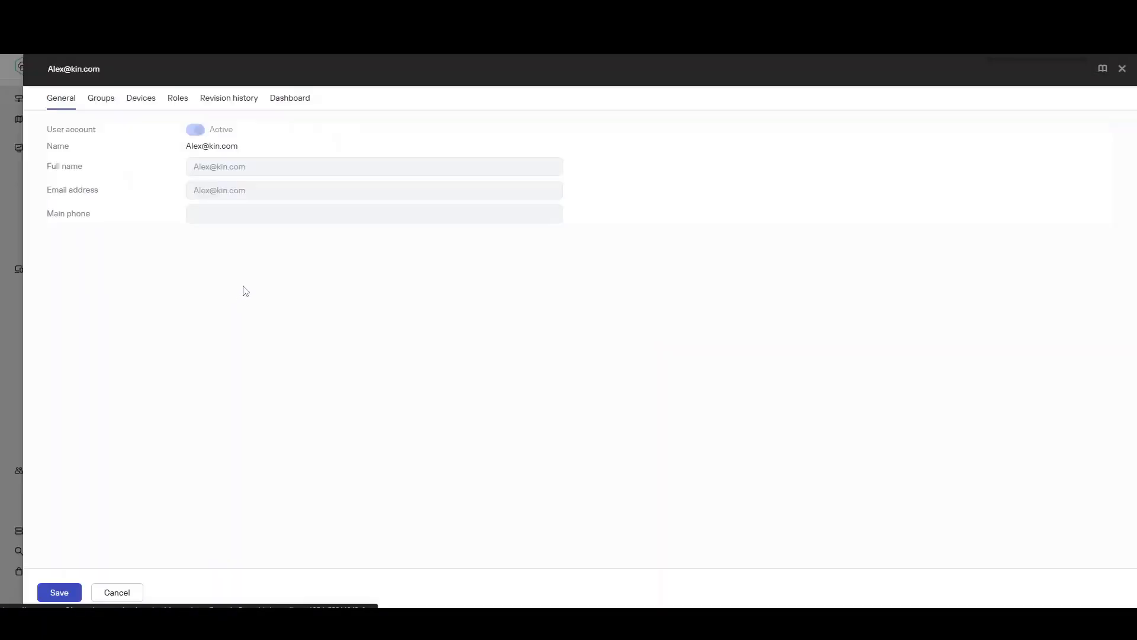
{"action": "left_click", "coordinate": [147, 104]}
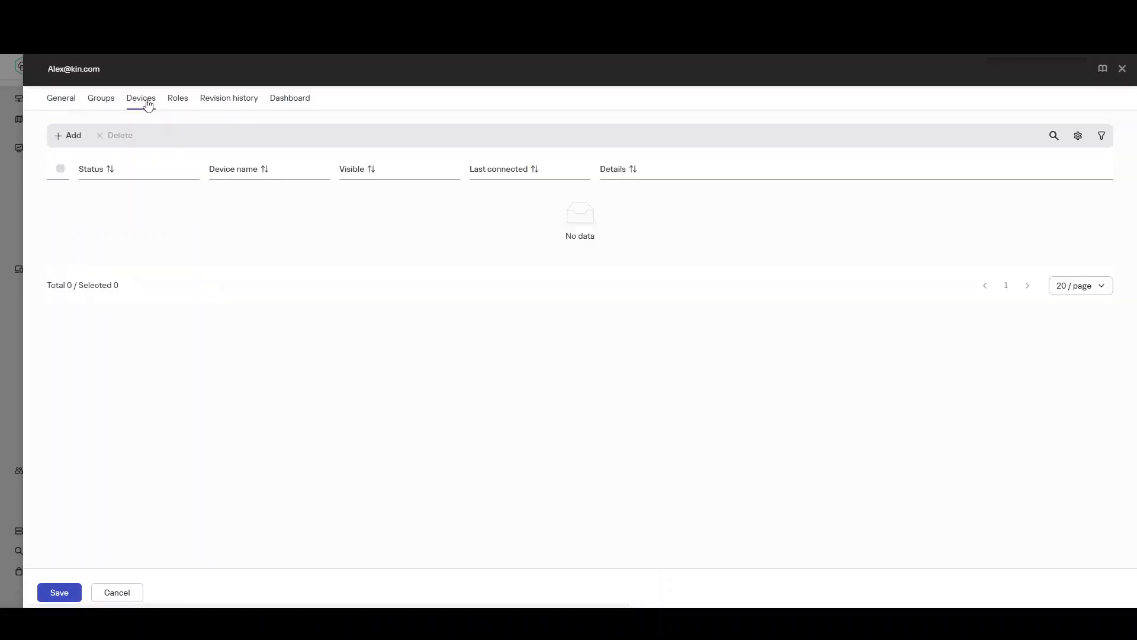
{"action": "left_click", "coordinate": [76, 136]}
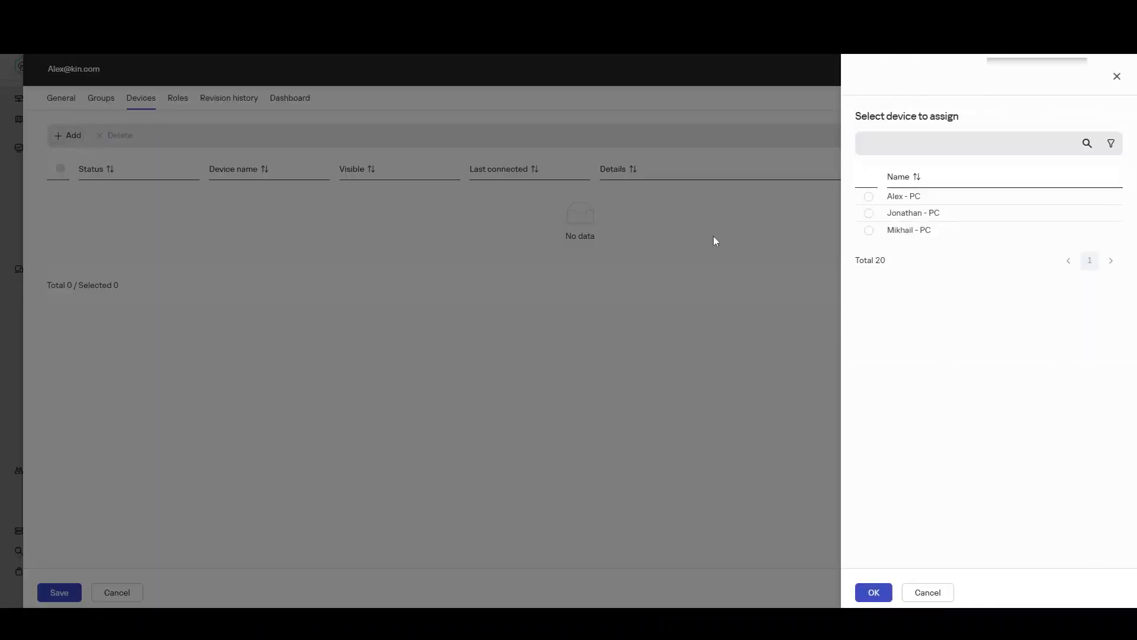
{"action": "left_click", "coordinate": [875, 197]}
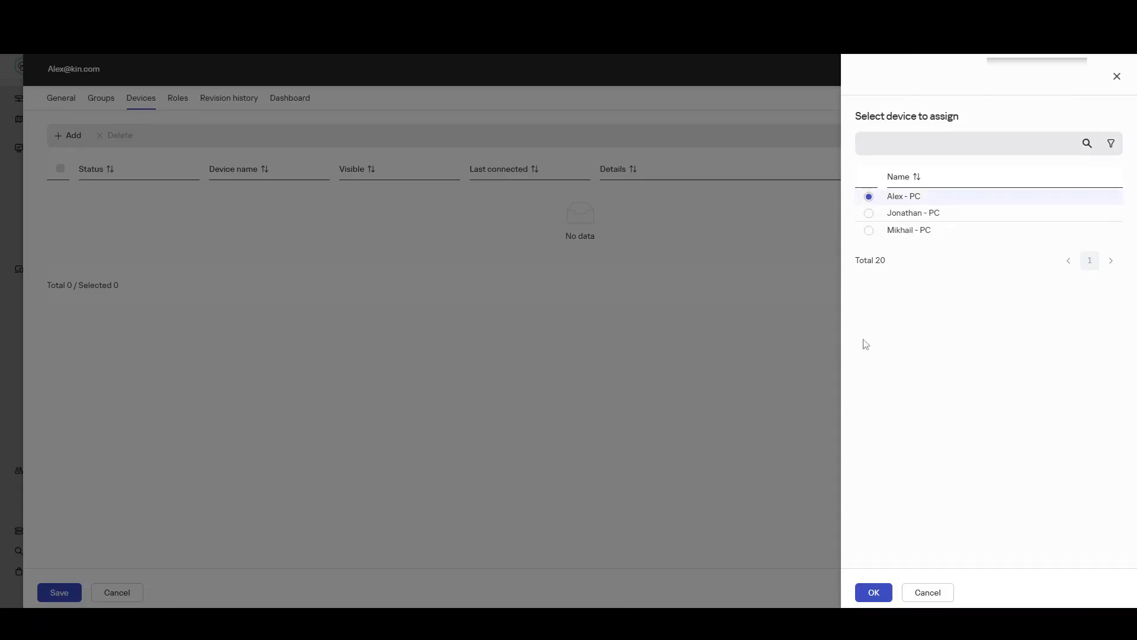
{"action": "left_click", "coordinate": [874, 593]}
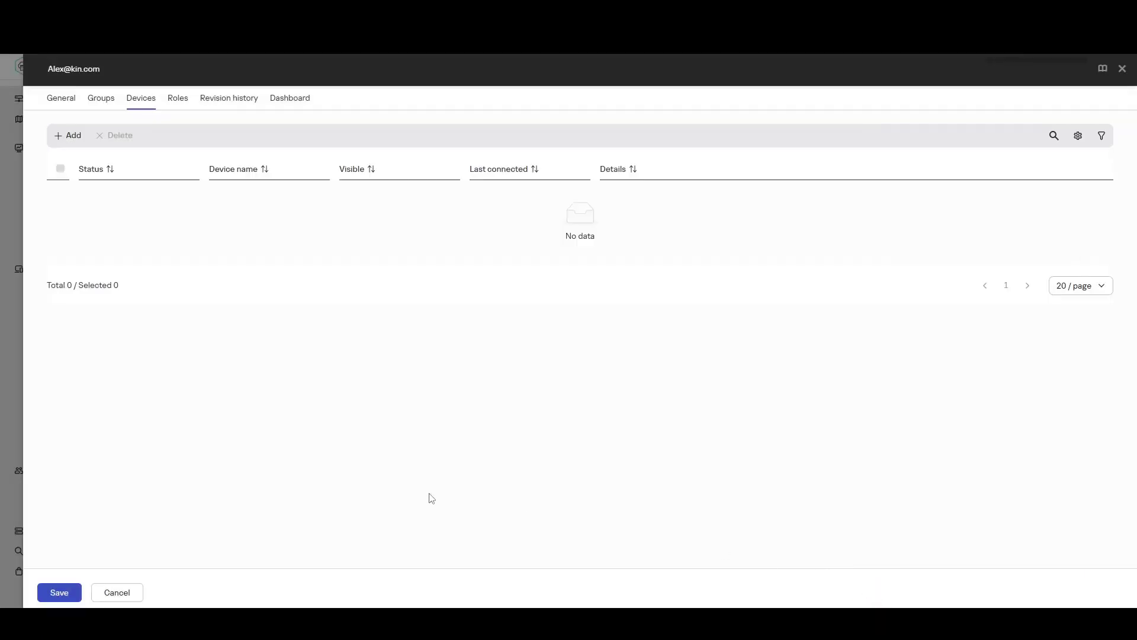
{"action": "left_click", "coordinate": [59, 592]}
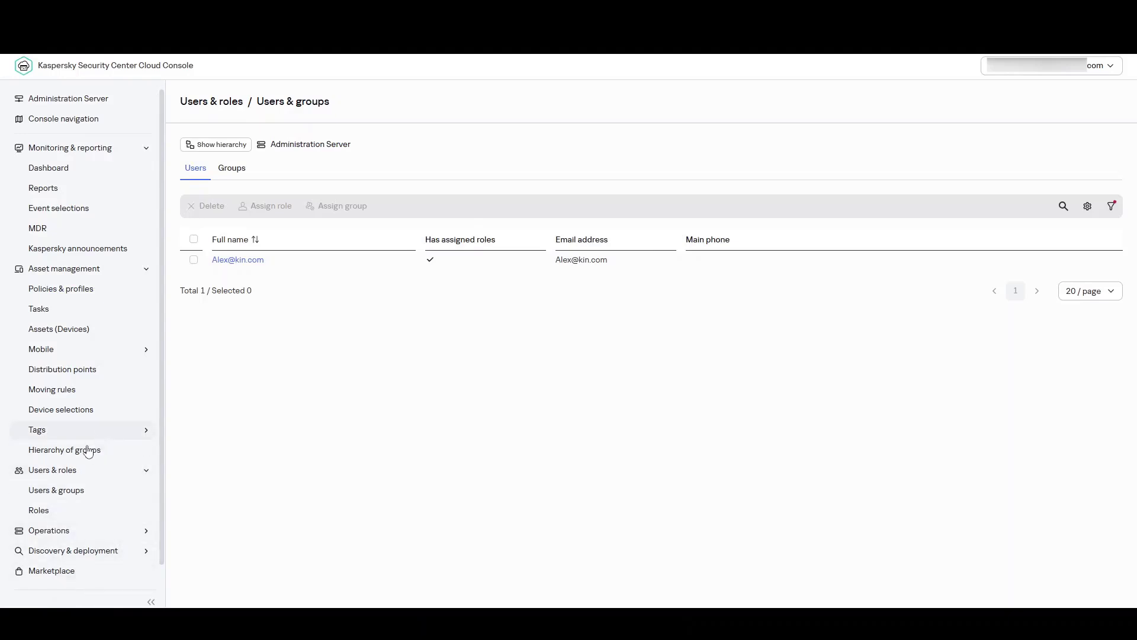
Add a new role and replace its default name with 'Office Admin'.
{"action": "left_click", "coordinate": [71, 508]}
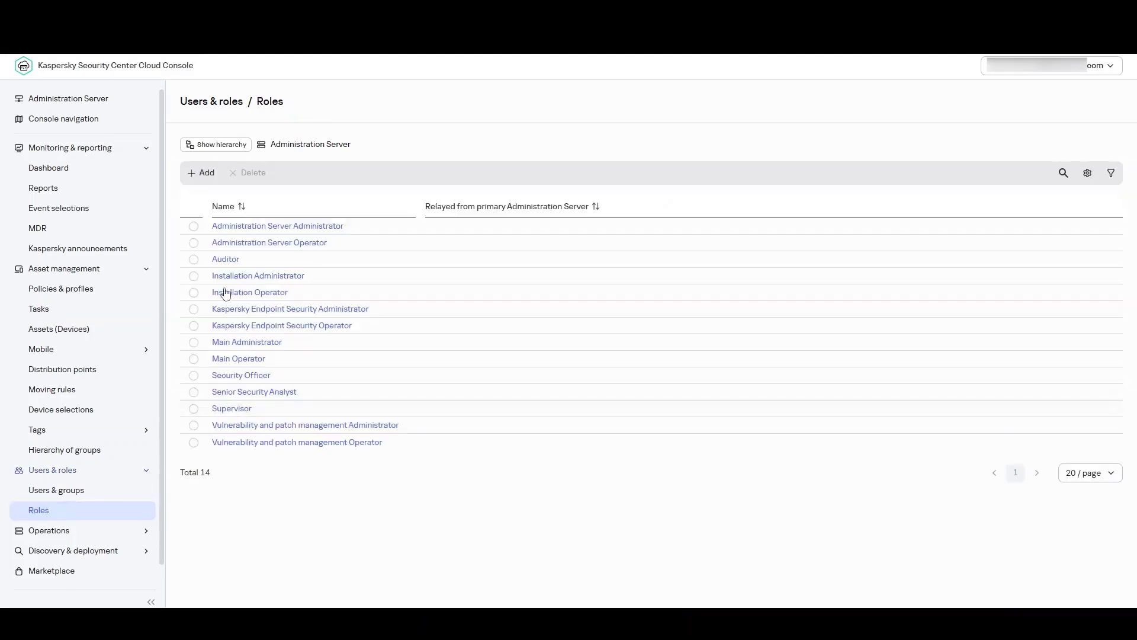
{"action": "left_click", "coordinate": [203, 173]}
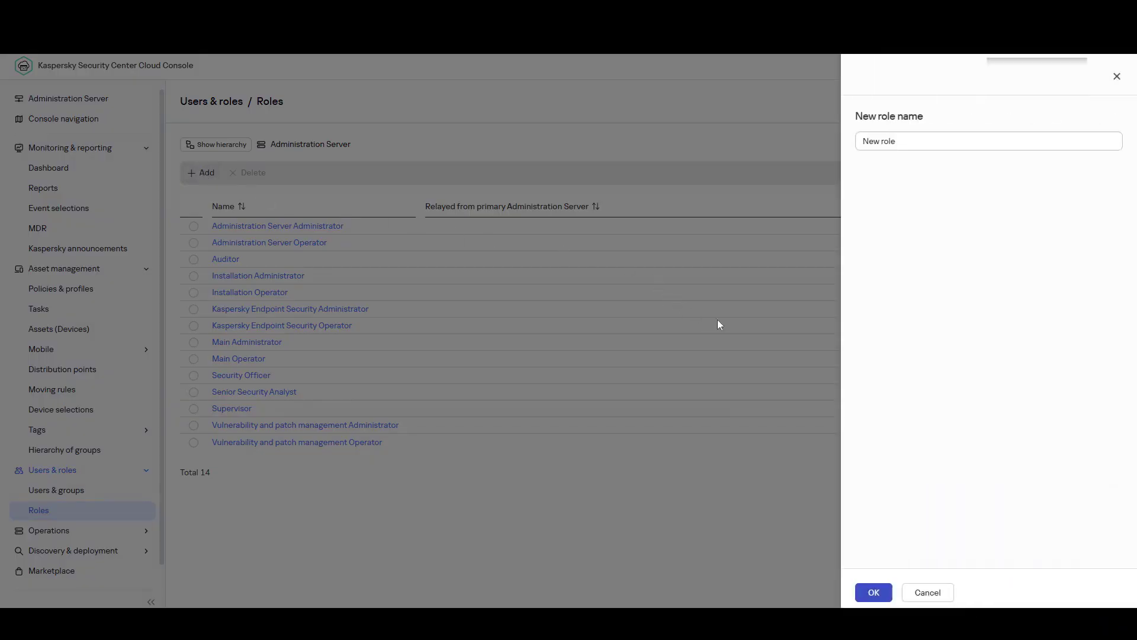
{"action": "left_click", "coordinate": [887, 597]}
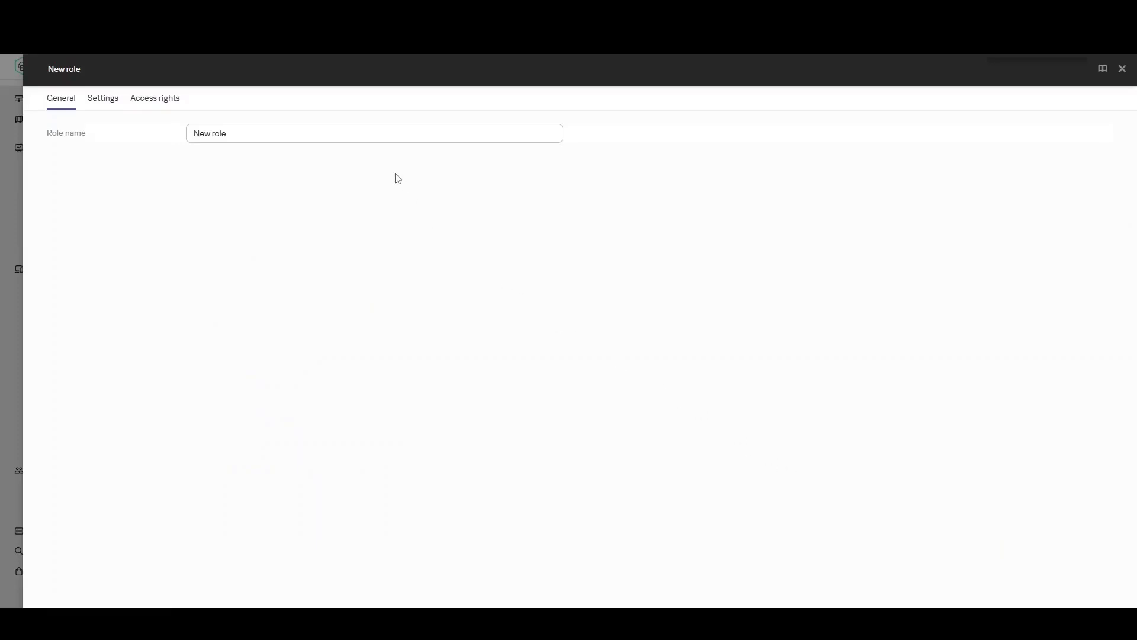
{"action": "left_click_drag", "start_coordinate": [272, 133], "coordinate": [180, 133]}
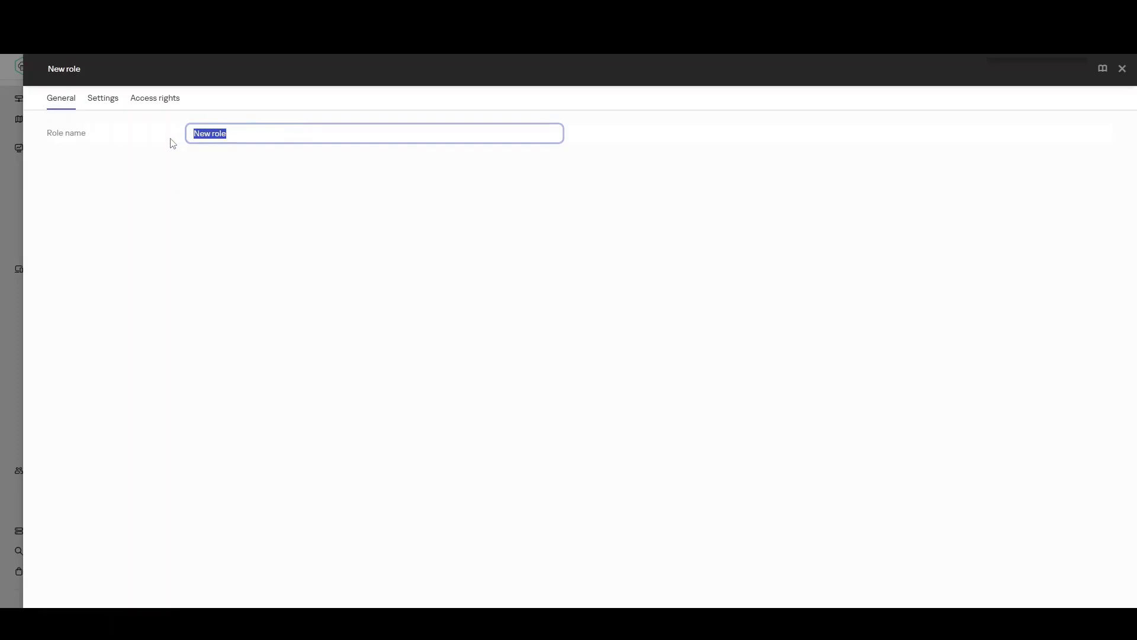
{"action": "type", "text": "Office A"}
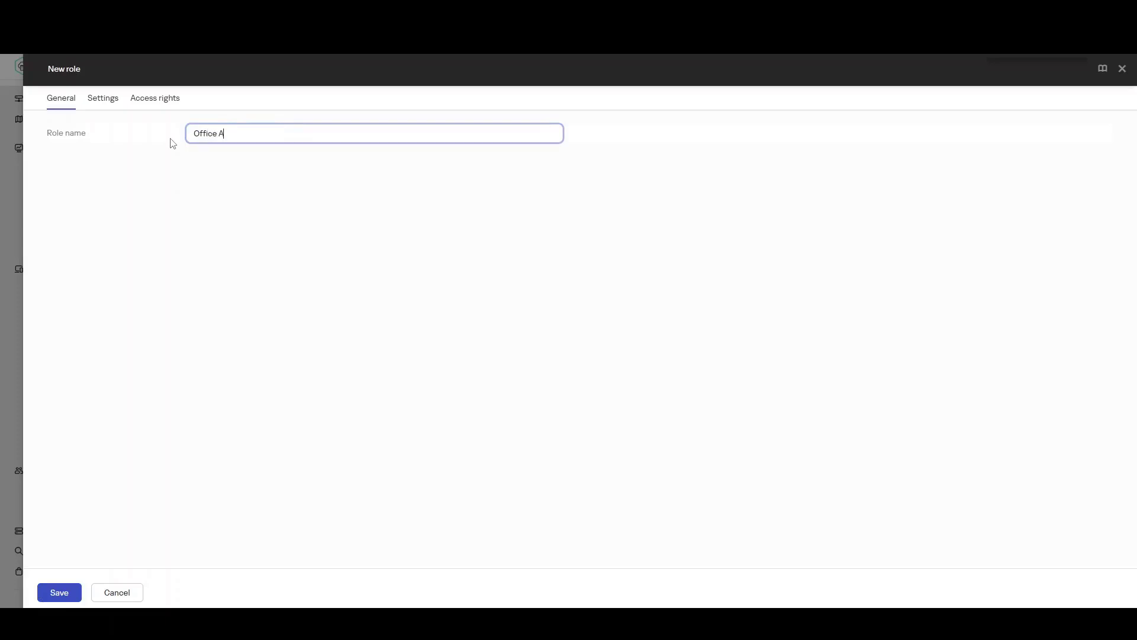
{"action": "type", "text": "dmin"}
Add a Managed devices > Office scope for the user to the role, then save the role.
{"action": "left_click", "coordinate": [108, 102]}
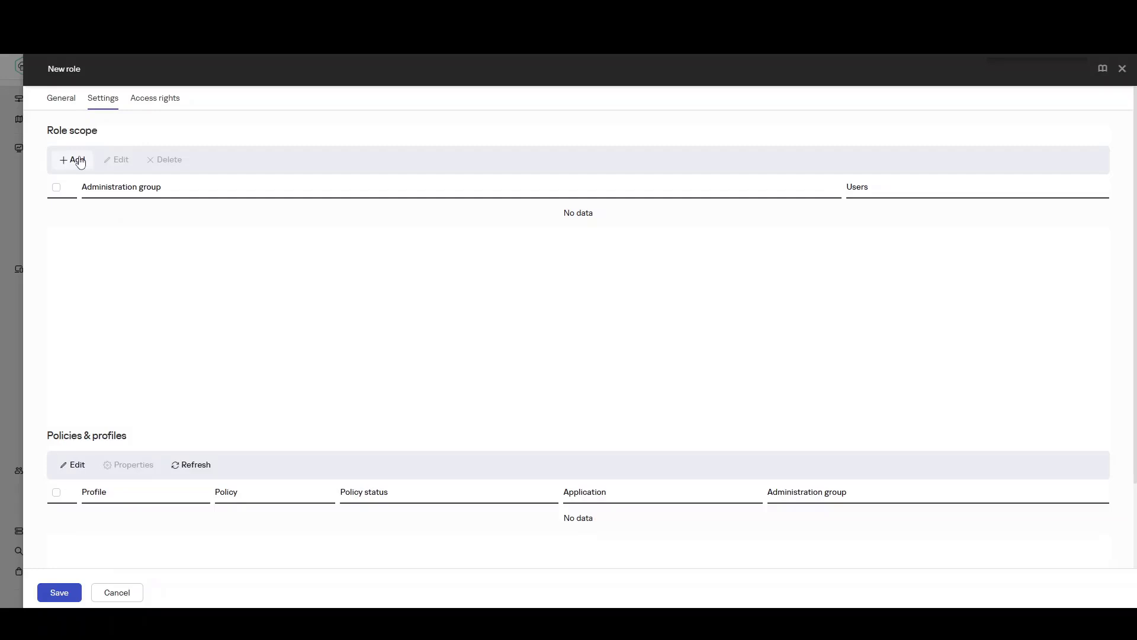
{"action": "left_click", "coordinate": [81, 163]}
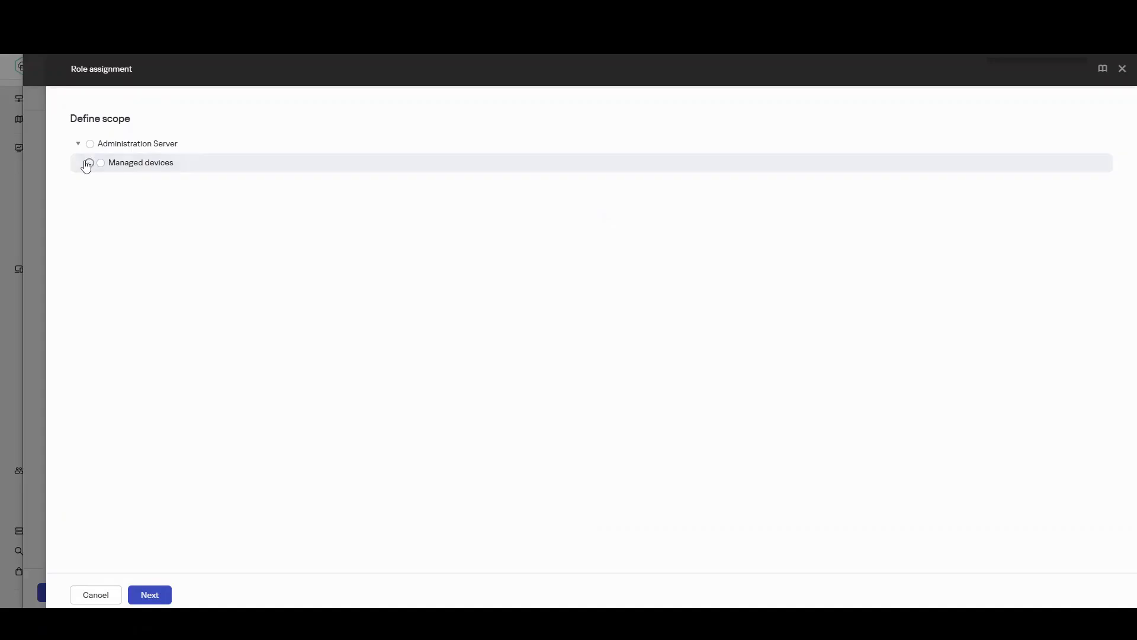
{"action": "left_click", "coordinate": [87, 164]}
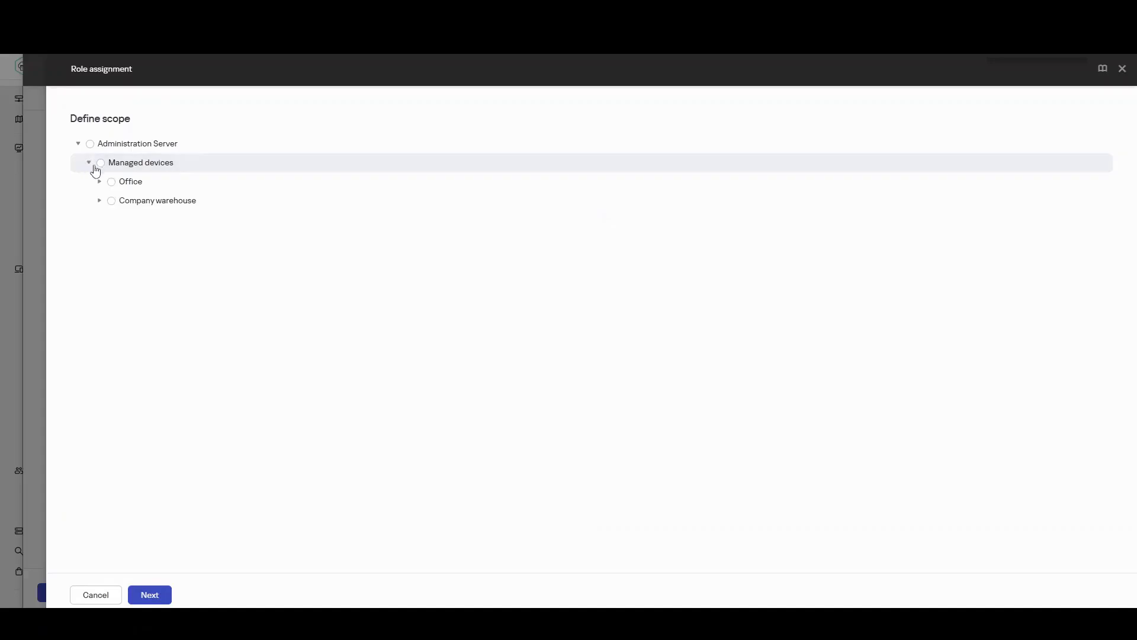
{"action": "left_click", "coordinate": [125, 184]}
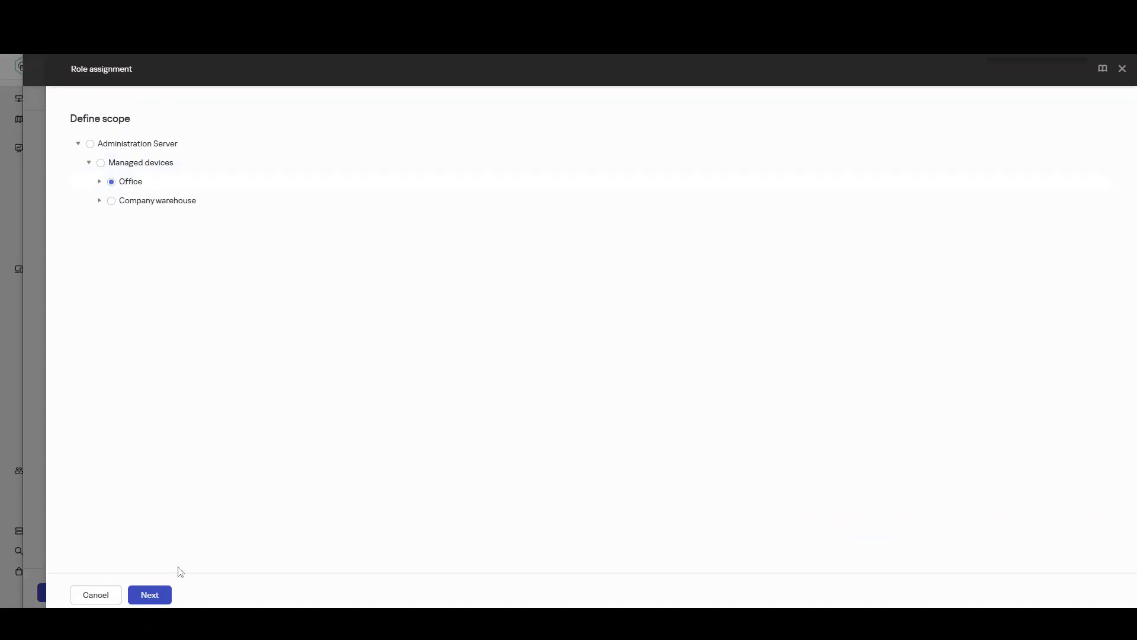
{"action": "left_click", "coordinate": [153, 600]}
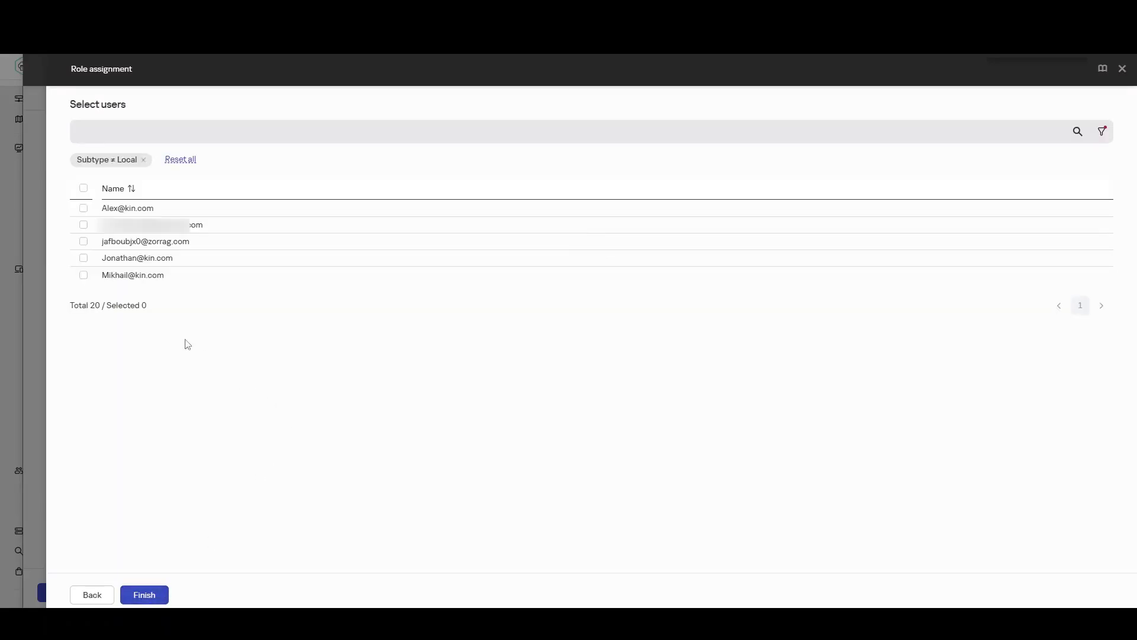
{"action": "left_click", "coordinate": [83, 276]}
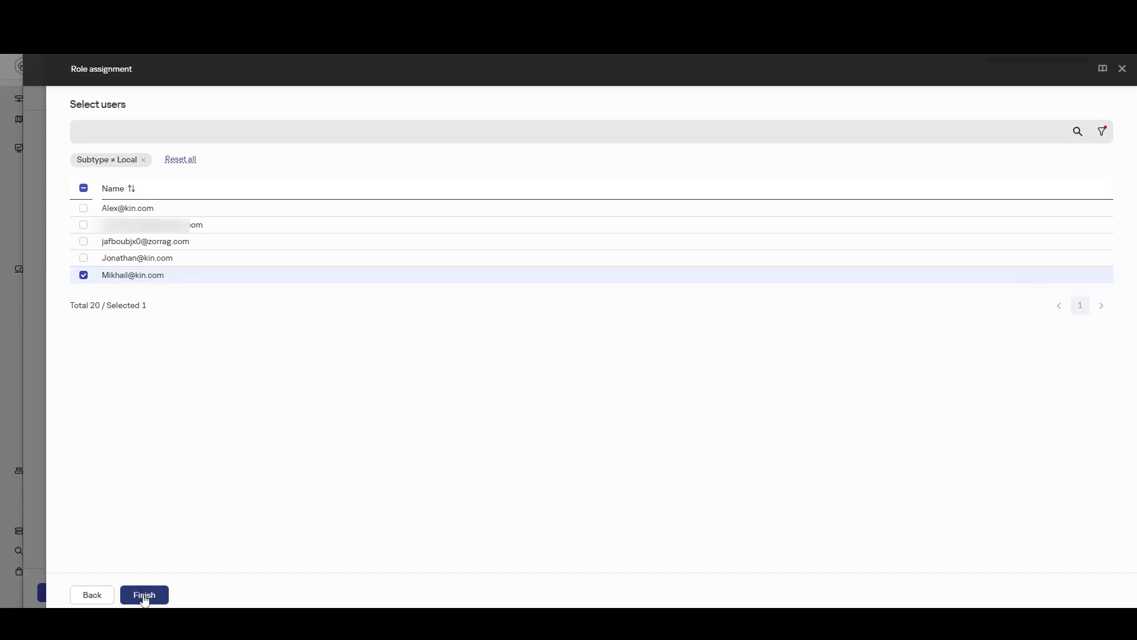
{"action": "left_click", "coordinate": [144, 596]}
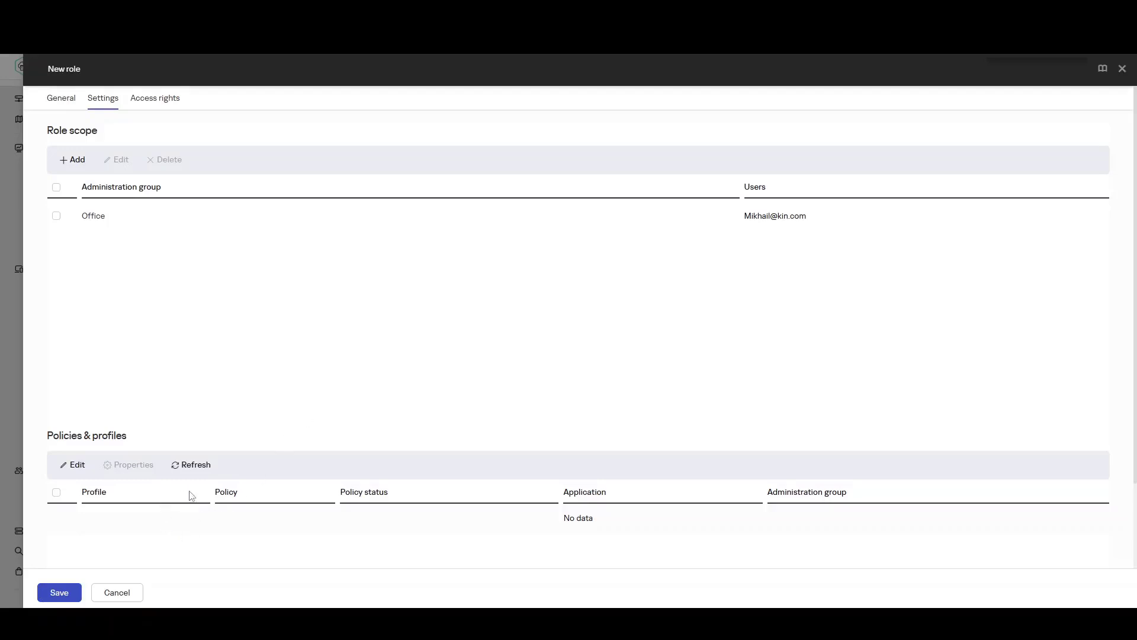
{"action": "scroll", "coordinate": [228, 475], "scroll_direction": "down", "scroll_amount": 3}
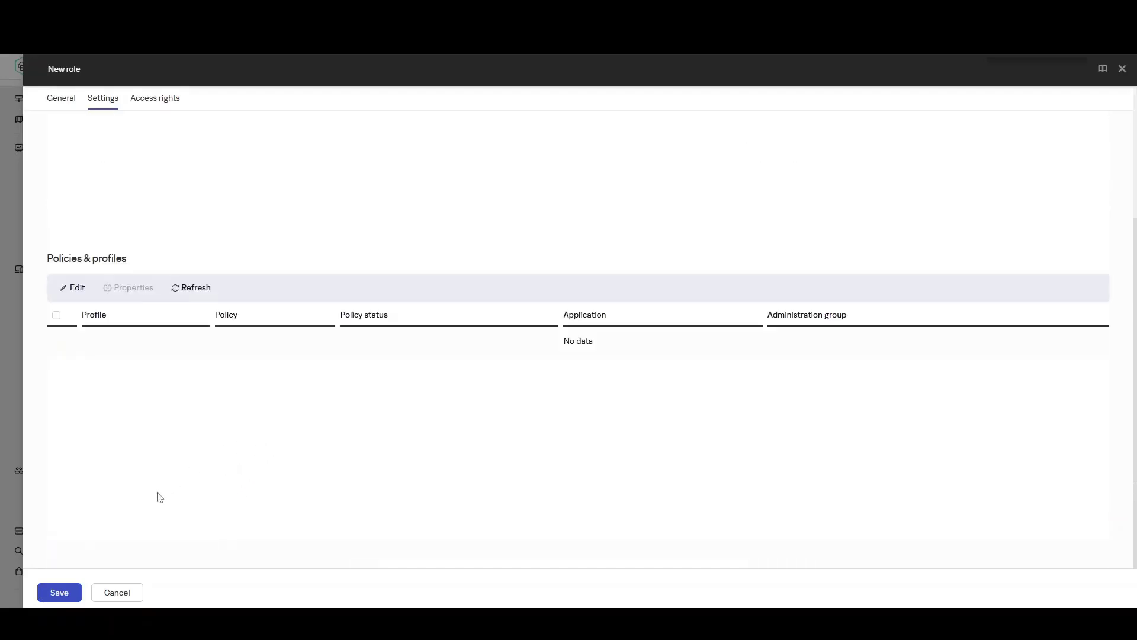
{"action": "left_click", "coordinate": [59, 592]}
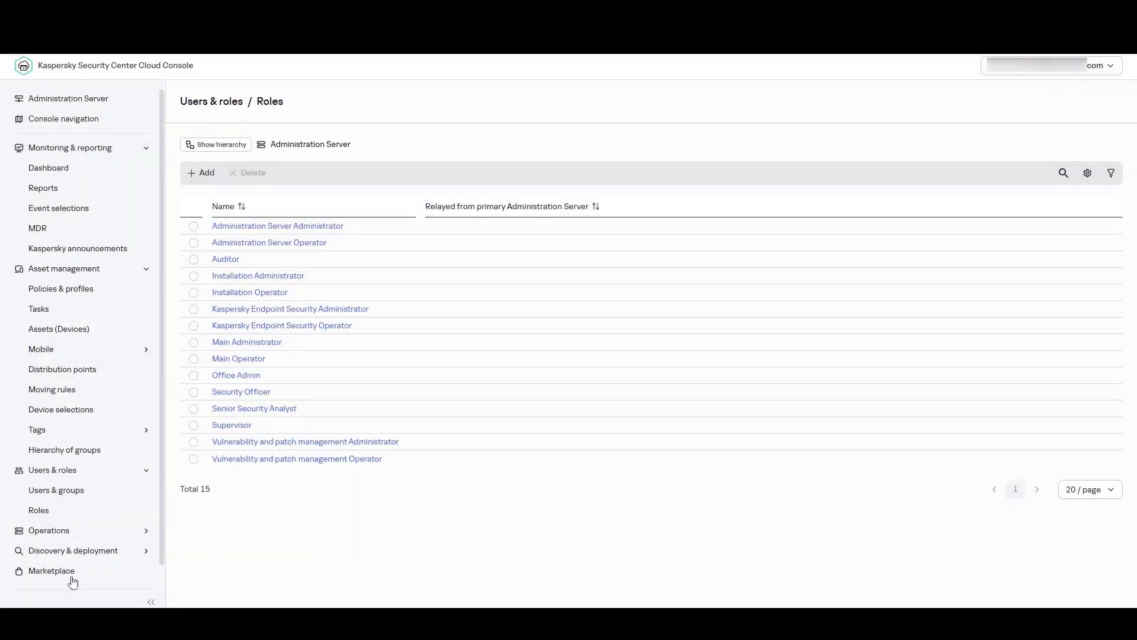
Assign the Office Admin role to the user with its scope limited to the Office group.
{"action": "left_click", "coordinate": [67, 494]}
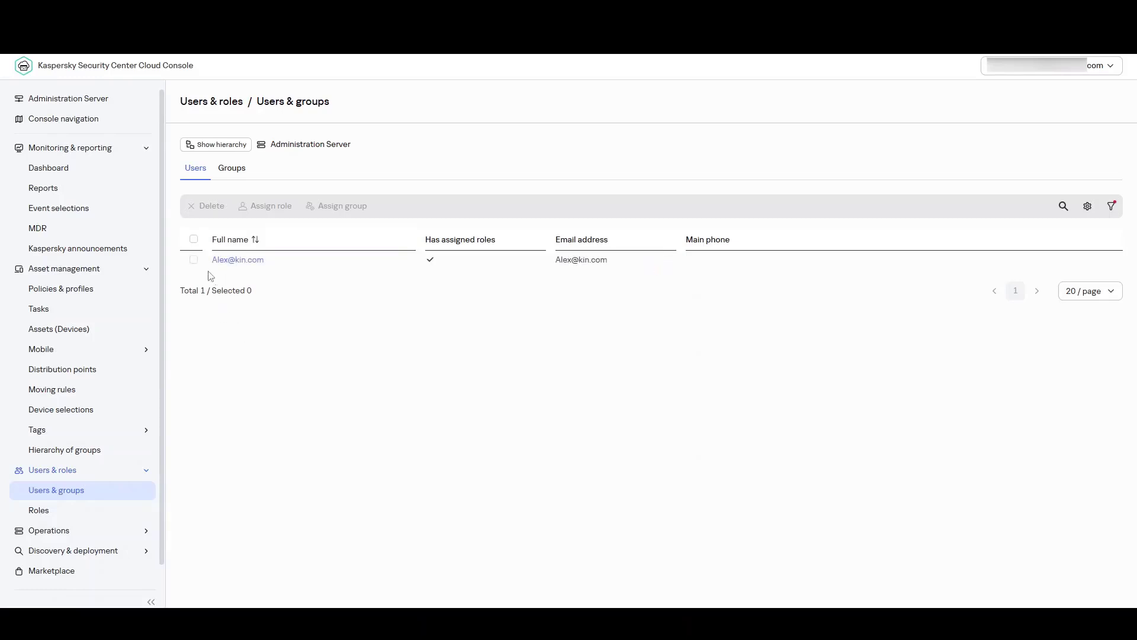
{"action": "left_click", "coordinate": [194, 263]}
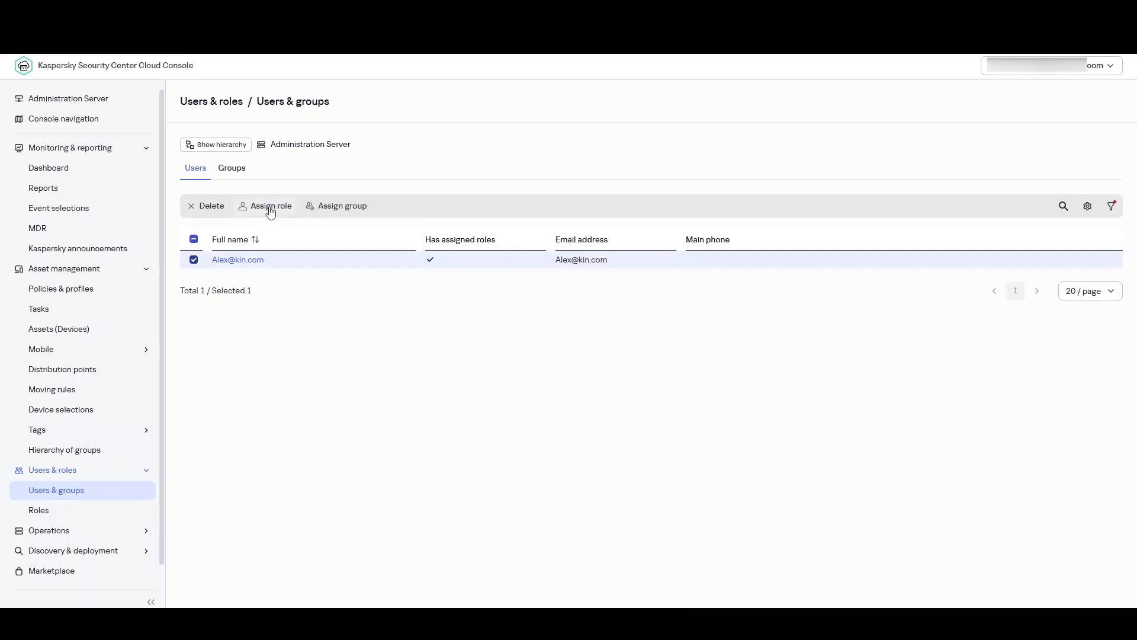
{"action": "left_click", "coordinate": [270, 207]}
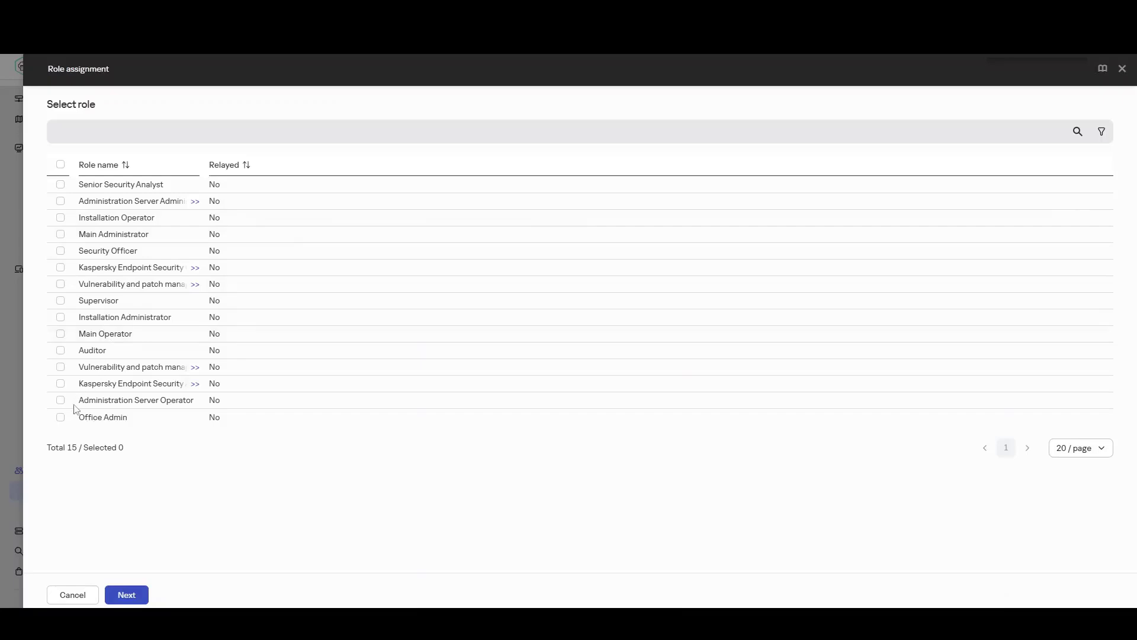
{"action": "left_click", "coordinate": [60, 418]}
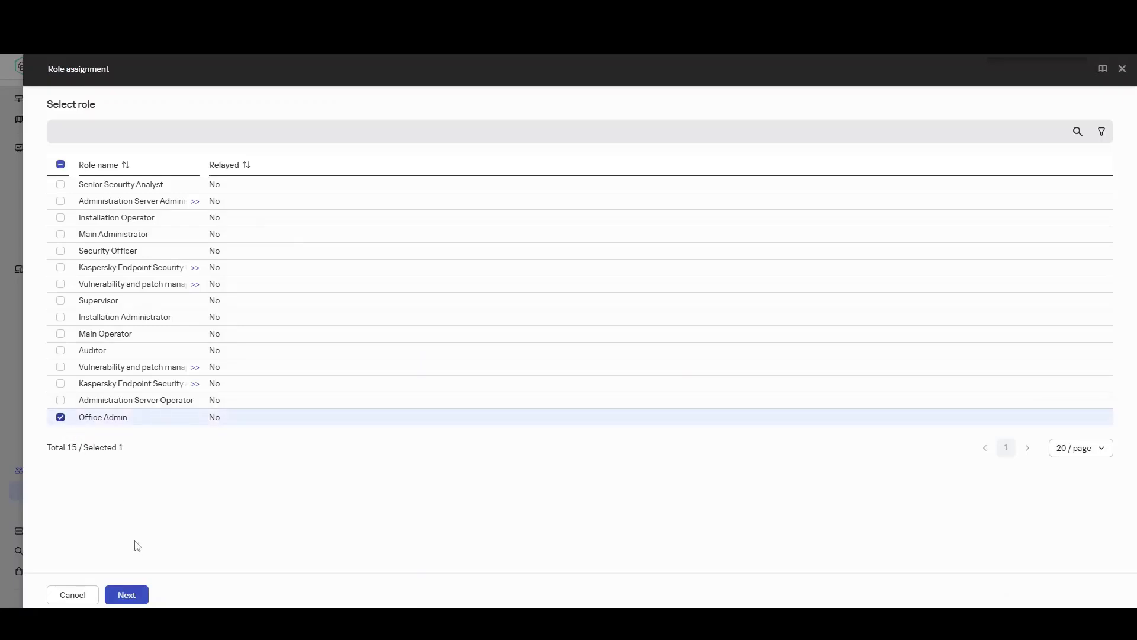
{"action": "left_click", "coordinate": [126, 597]}
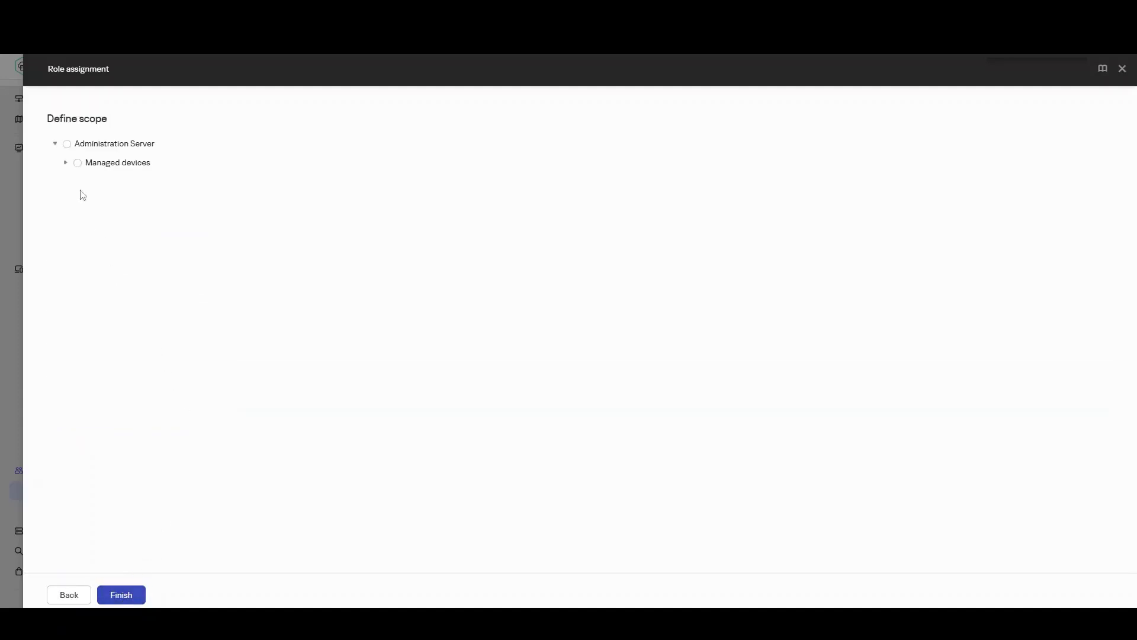
{"action": "left_click", "coordinate": [66, 163]}
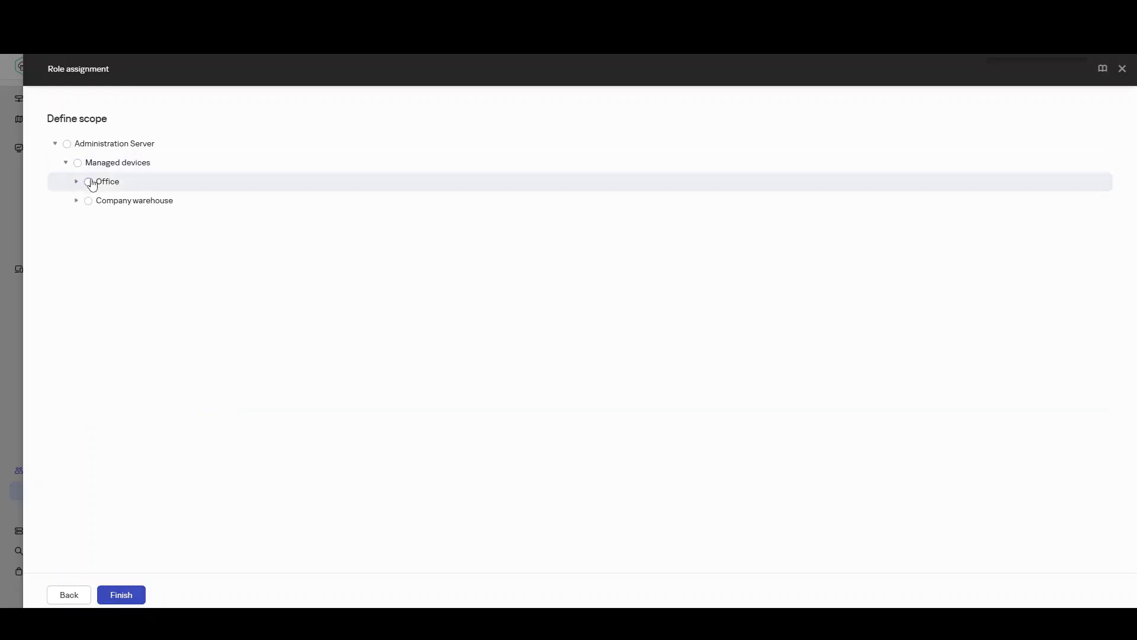
{"action": "left_click", "coordinate": [89, 182]}
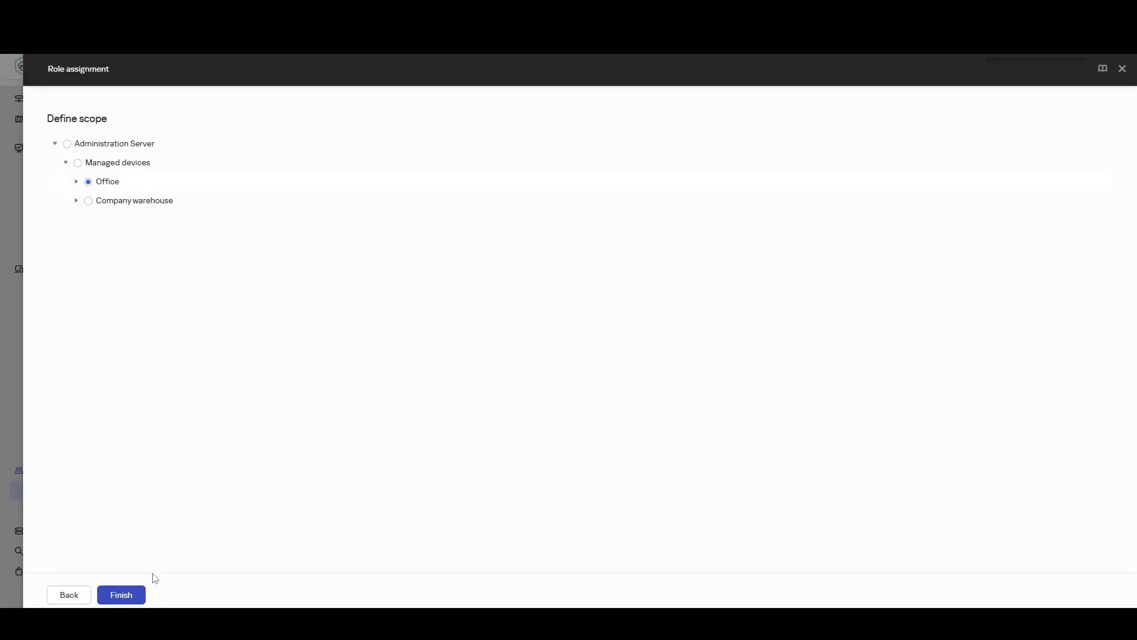
{"action": "left_click", "coordinate": [134, 601]}
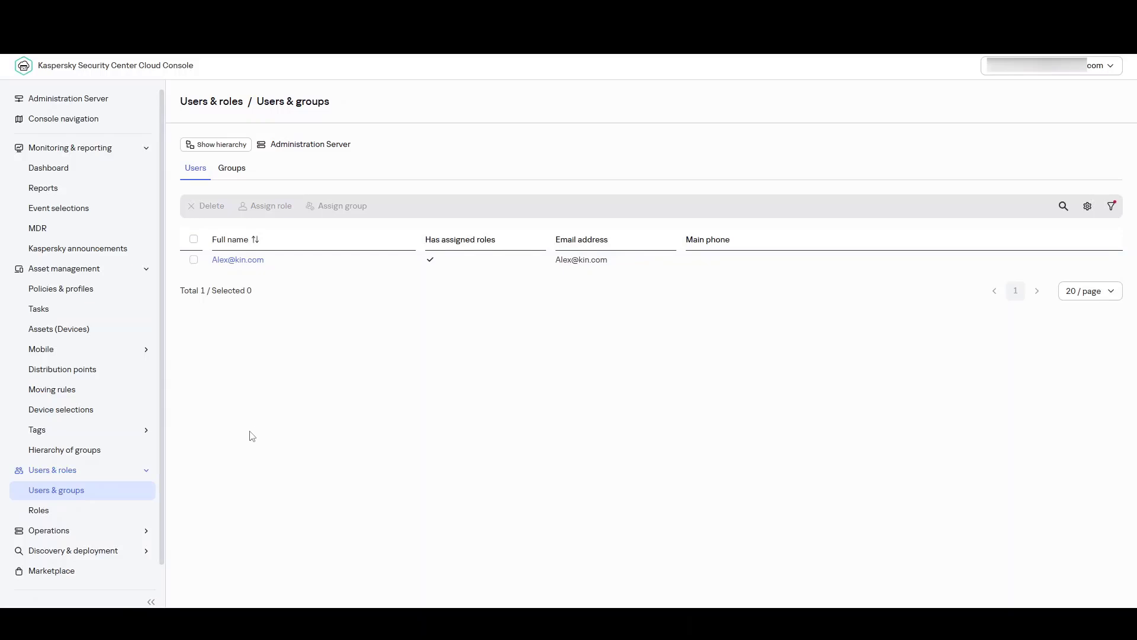
Open the Office endpoint policy from Policies & profiles and view its empty Policy profiles tab.
{"action": "left_click", "coordinate": [87, 296]}
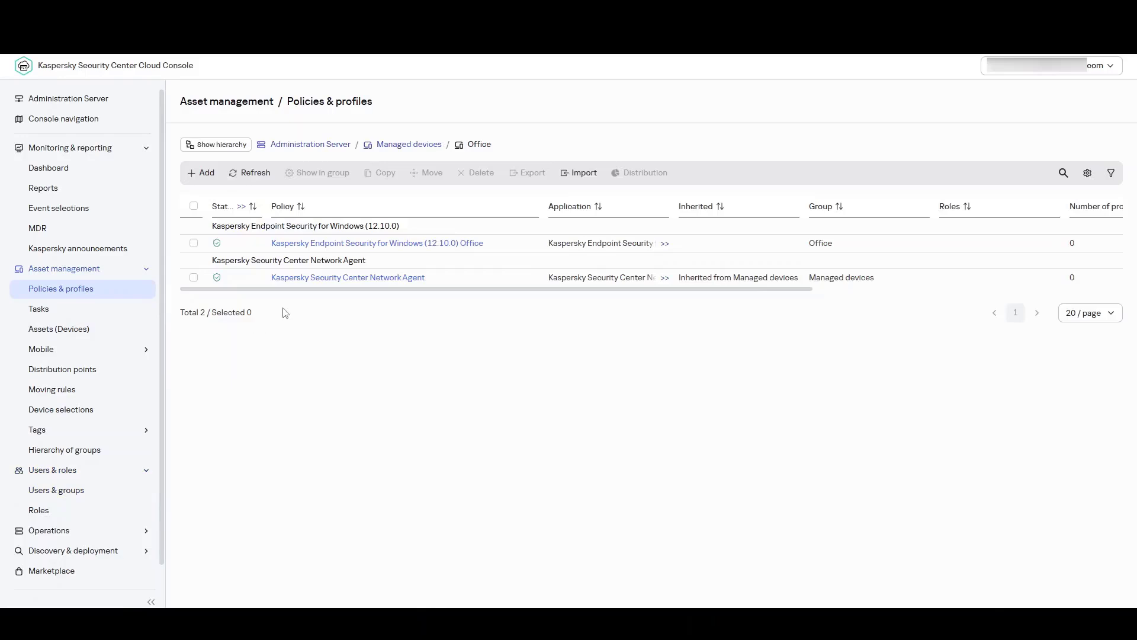
{"action": "left_click", "coordinate": [388, 249]}
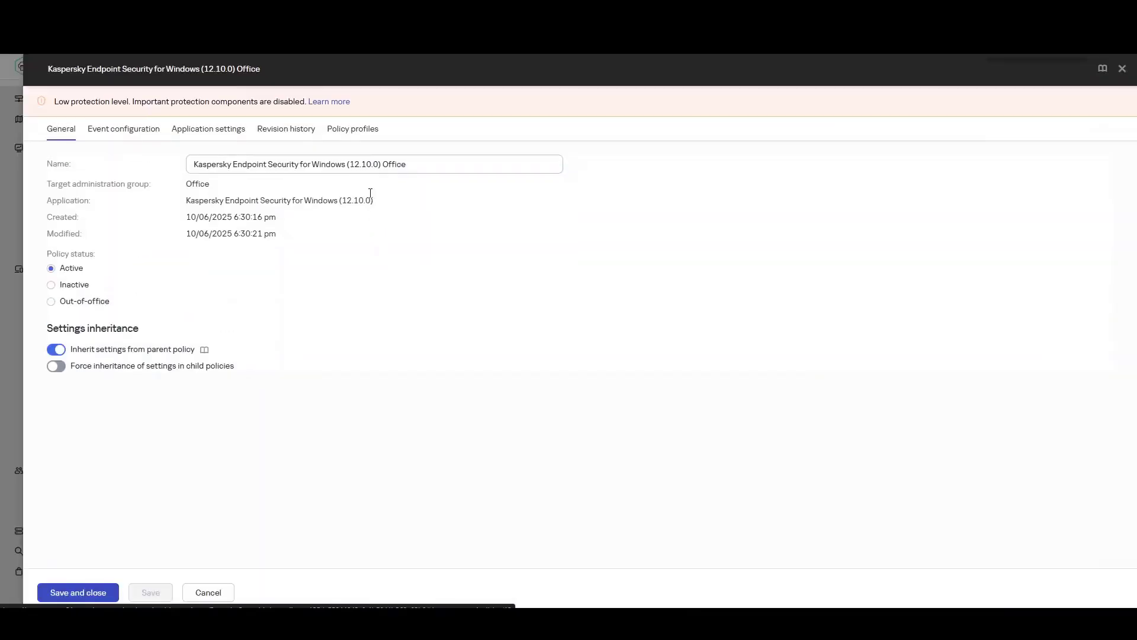
{"action": "left_click", "coordinate": [358, 131]}
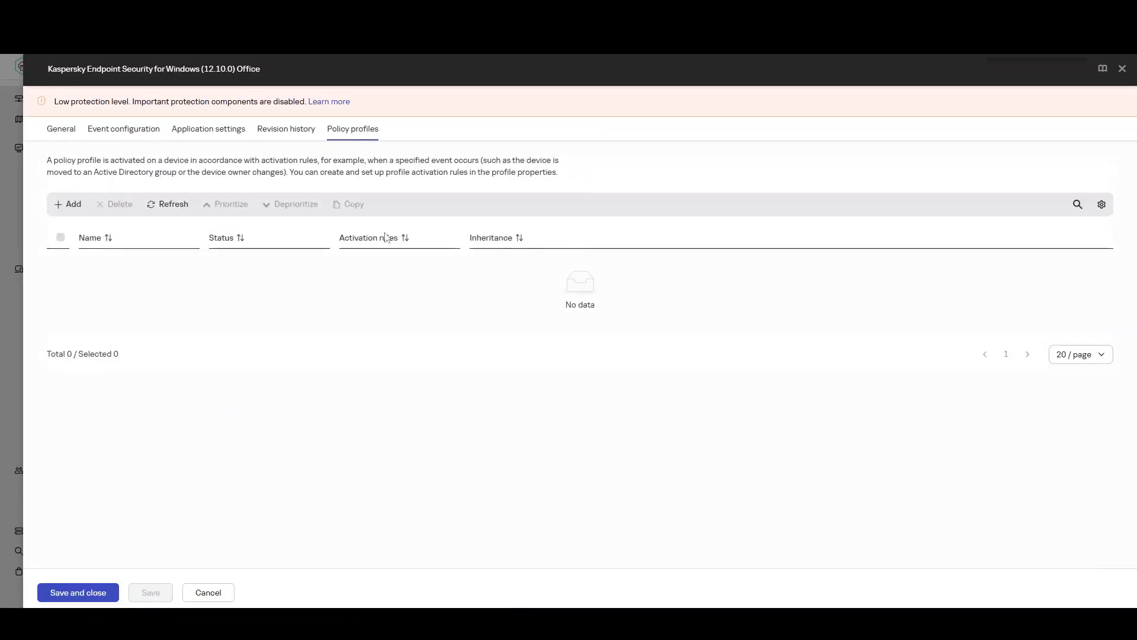
Add a new policy profile and rename it to 'Office v1'.
{"action": "left_click", "coordinate": [74, 204]}
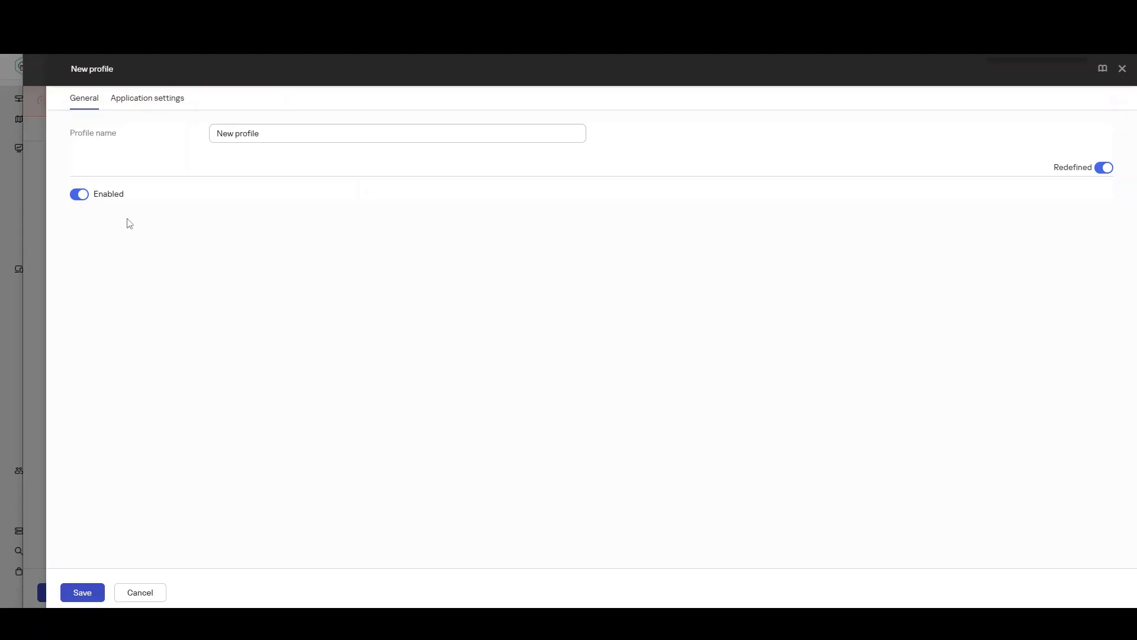
{"action": "left_click_drag", "start_coordinate": [256, 134], "coordinate": [171, 138]}
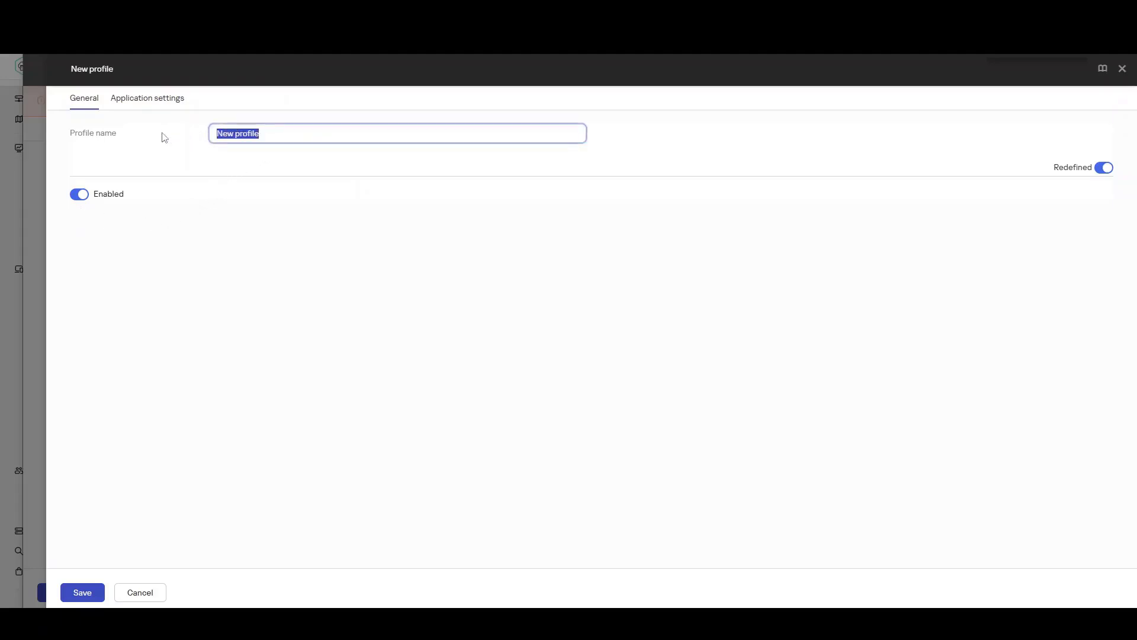
{"action": "type", "text": "Office v1"}
Redefine and enable Application Control under Security Controls, then save the profile.
{"action": "left_click", "coordinate": [147, 100]}
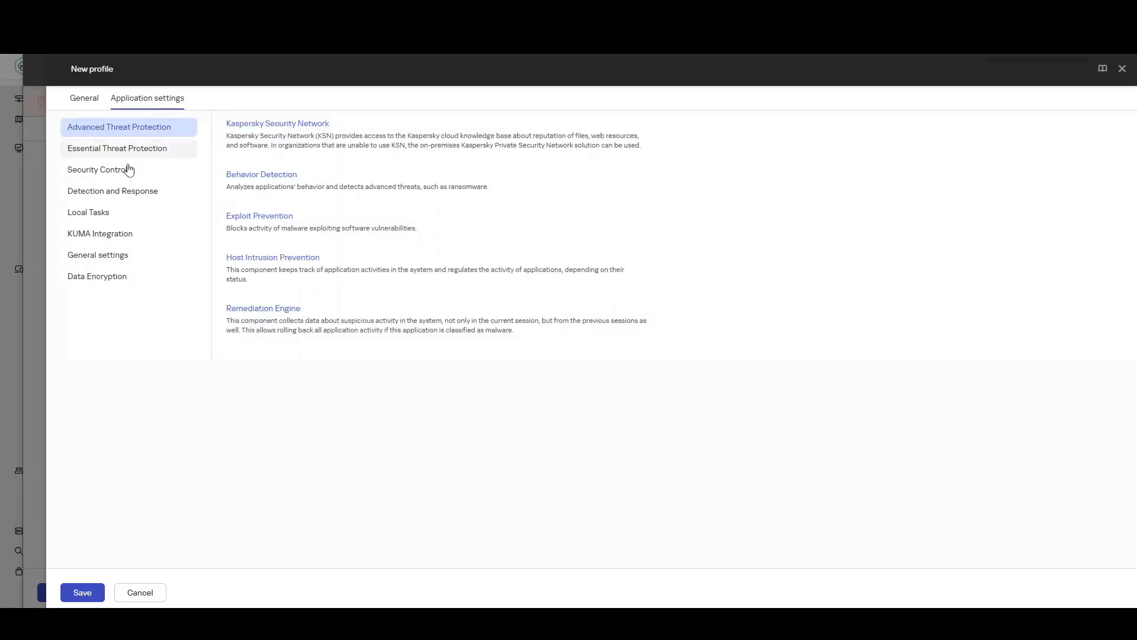
{"action": "left_click", "coordinate": [128, 170]}
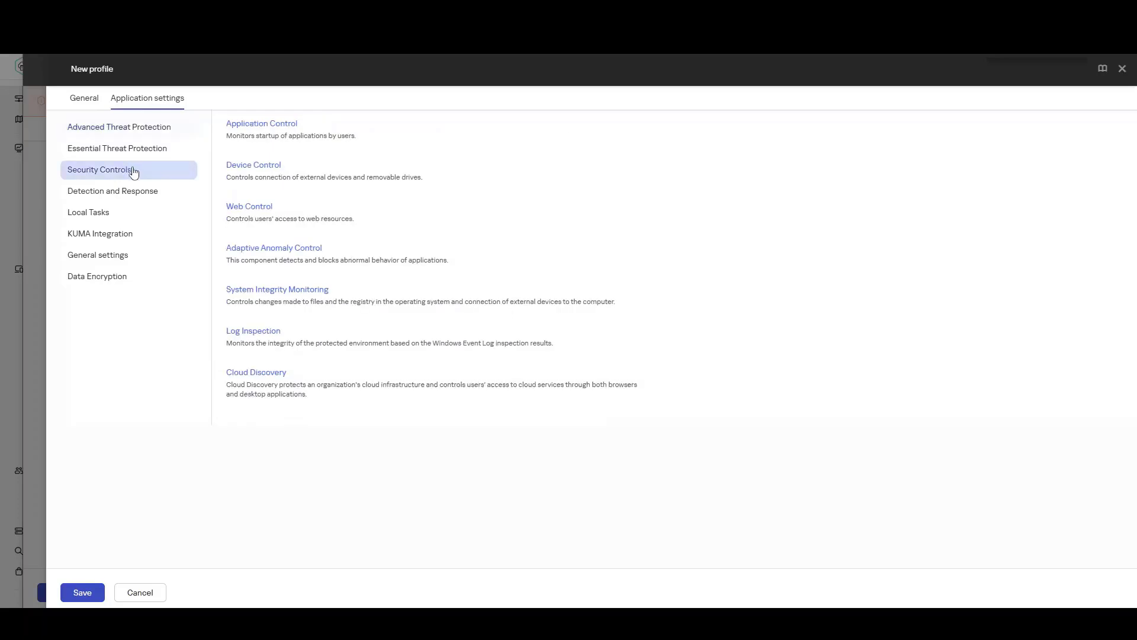
{"action": "left_click", "coordinate": [243, 126]}
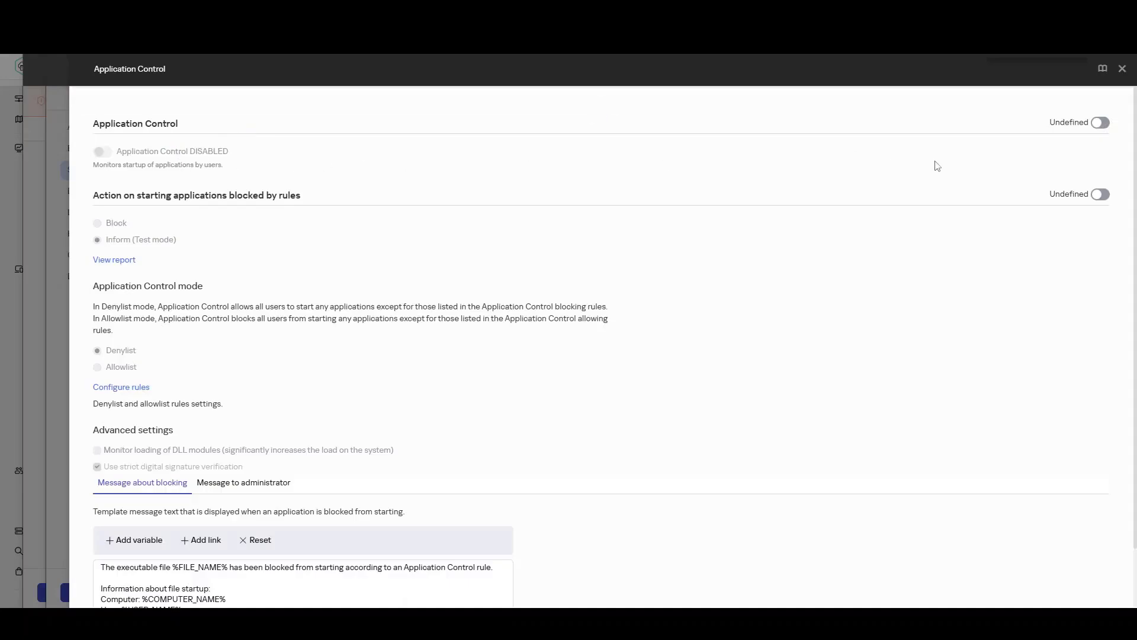
{"action": "left_click", "coordinate": [1101, 124]}
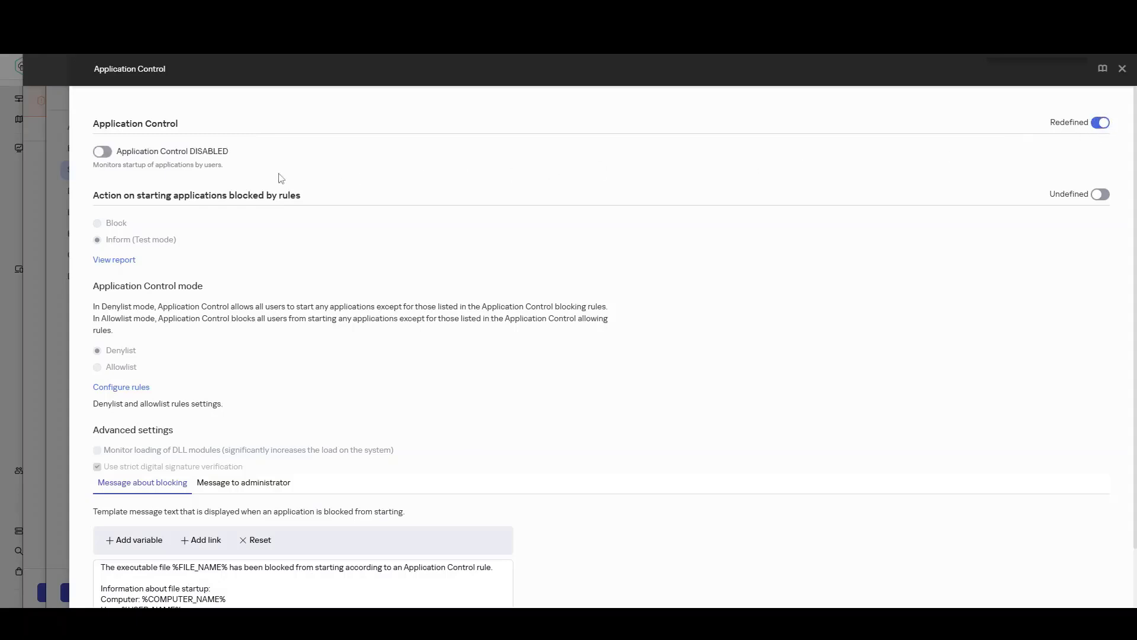
{"action": "left_click", "coordinate": [196, 154]}
{"action": "scroll", "coordinate": [655, 436], "scroll_direction": "down", "scroll_amount": 1}
{"action": "left_click", "coordinate": [1122, 69]}
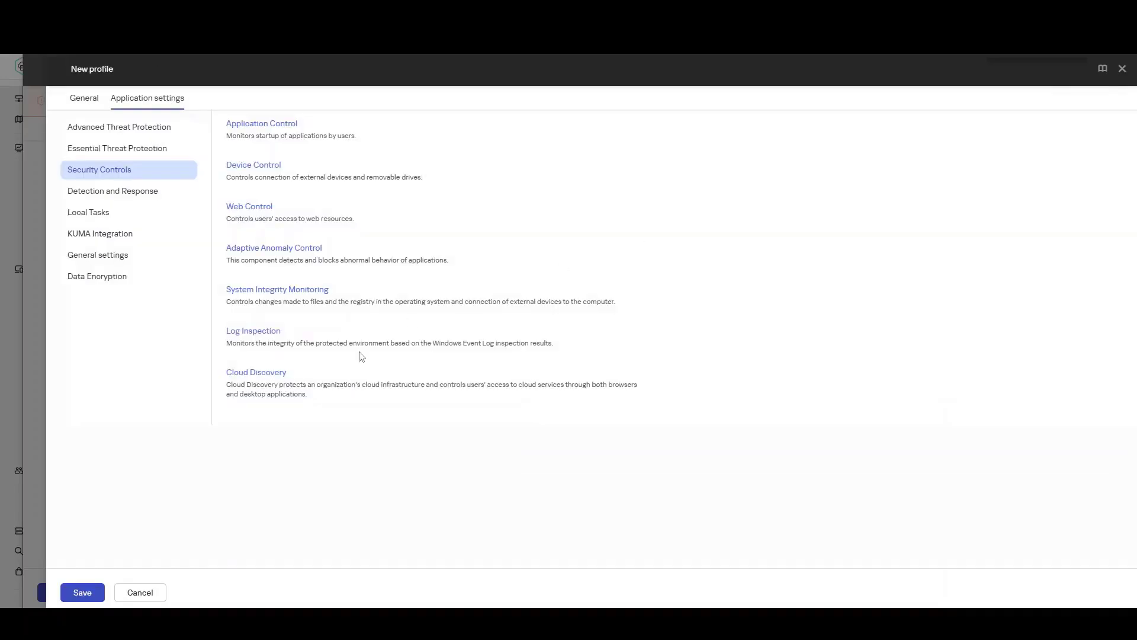
{"action": "left_click", "coordinate": [89, 593]}
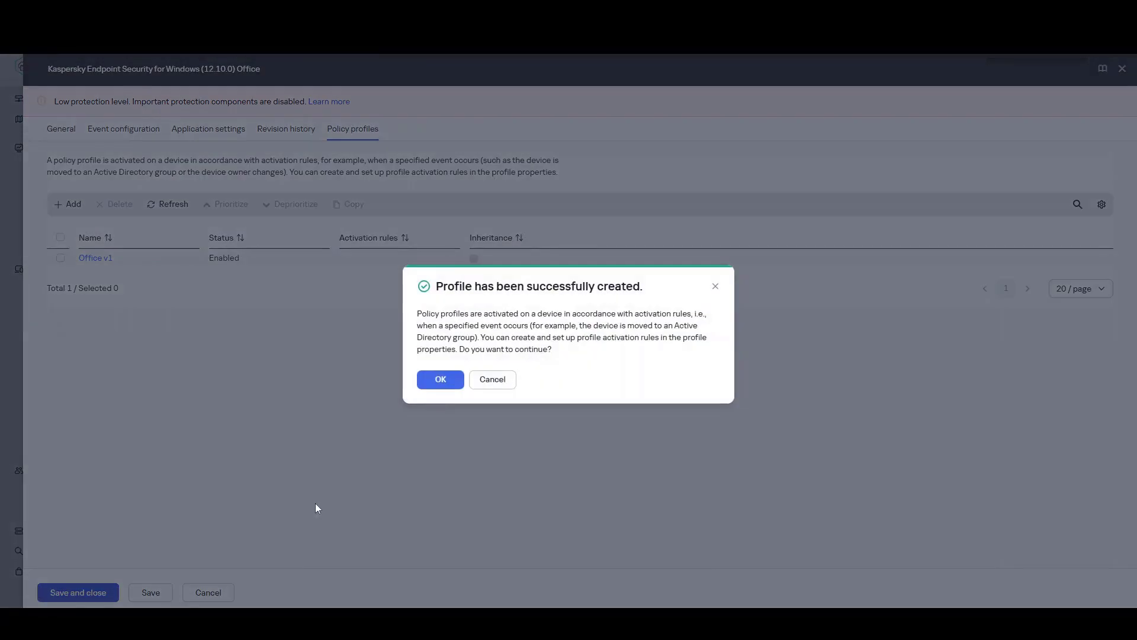
Dismiss the prompt, save and close the Office policy confirming Save settings, then open Roles.
{"action": "left_click", "coordinate": [499, 380]}
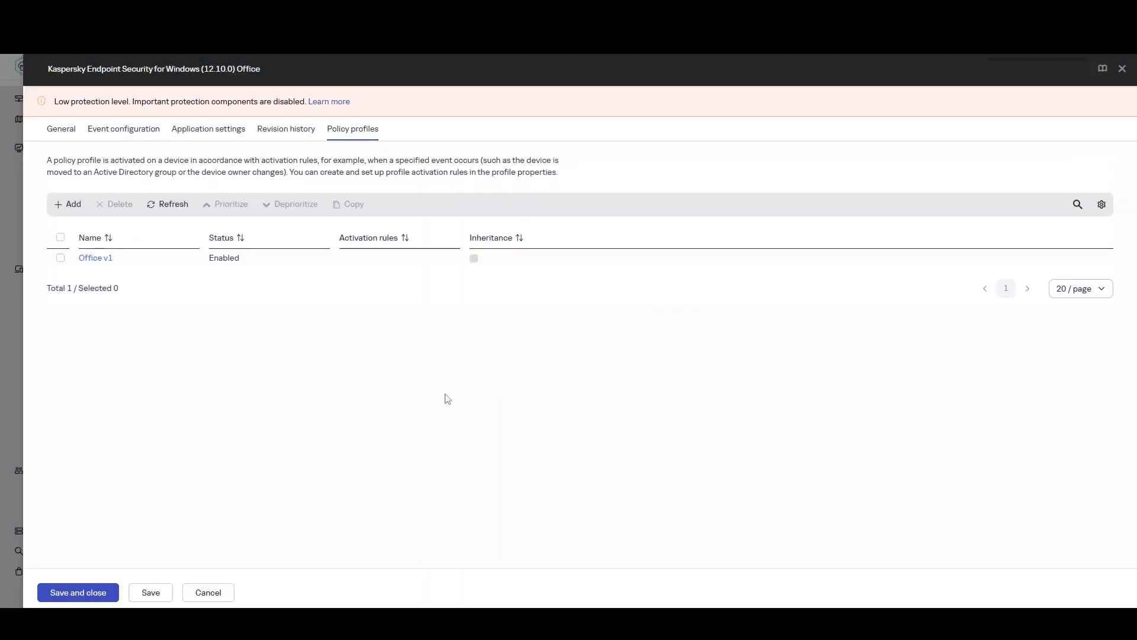
{"action": "left_click", "coordinate": [92, 592]}
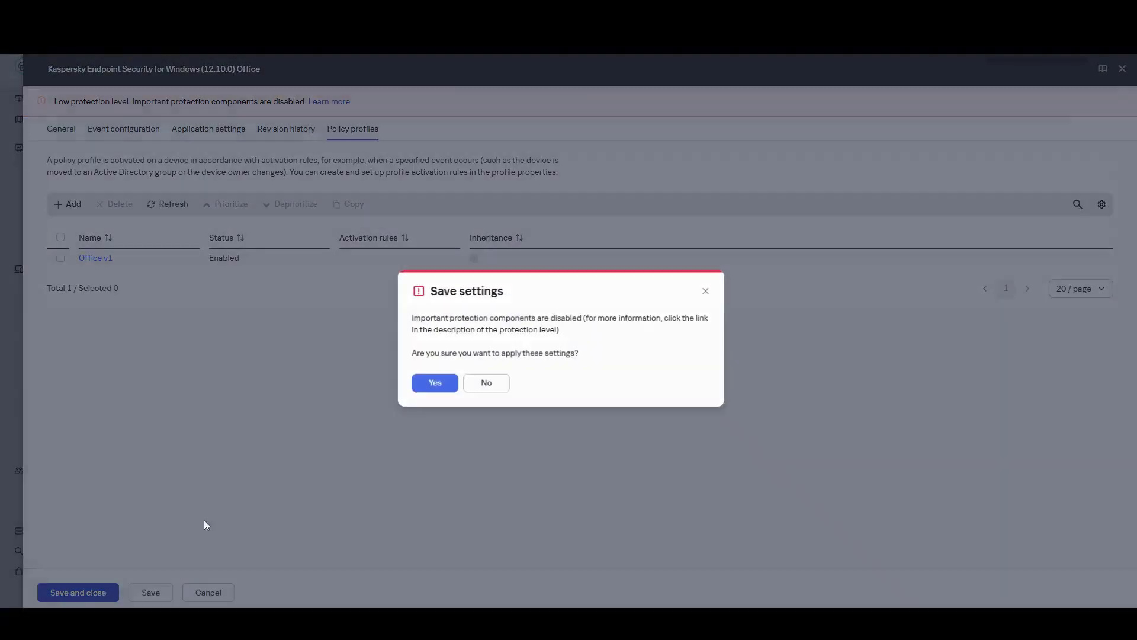
{"action": "left_click", "coordinate": [450, 380]}
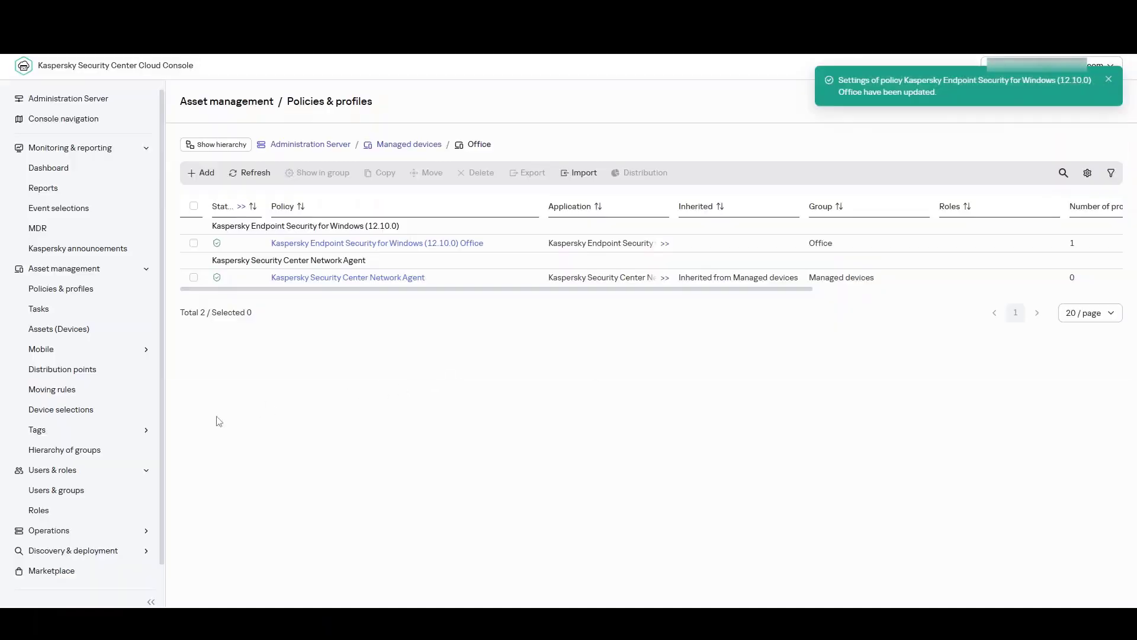
{"action": "left_click", "coordinate": [51, 513]}
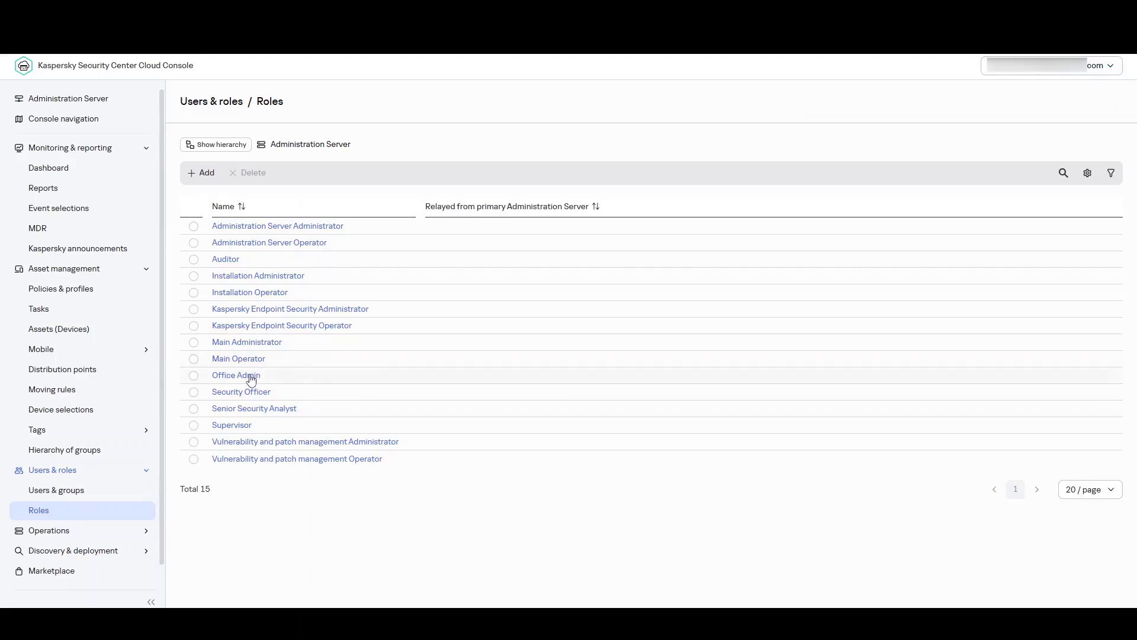
Edit the Office Admin role's linked profiles and select the Office policy.
{"action": "left_click", "coordinate": [253, 379]}
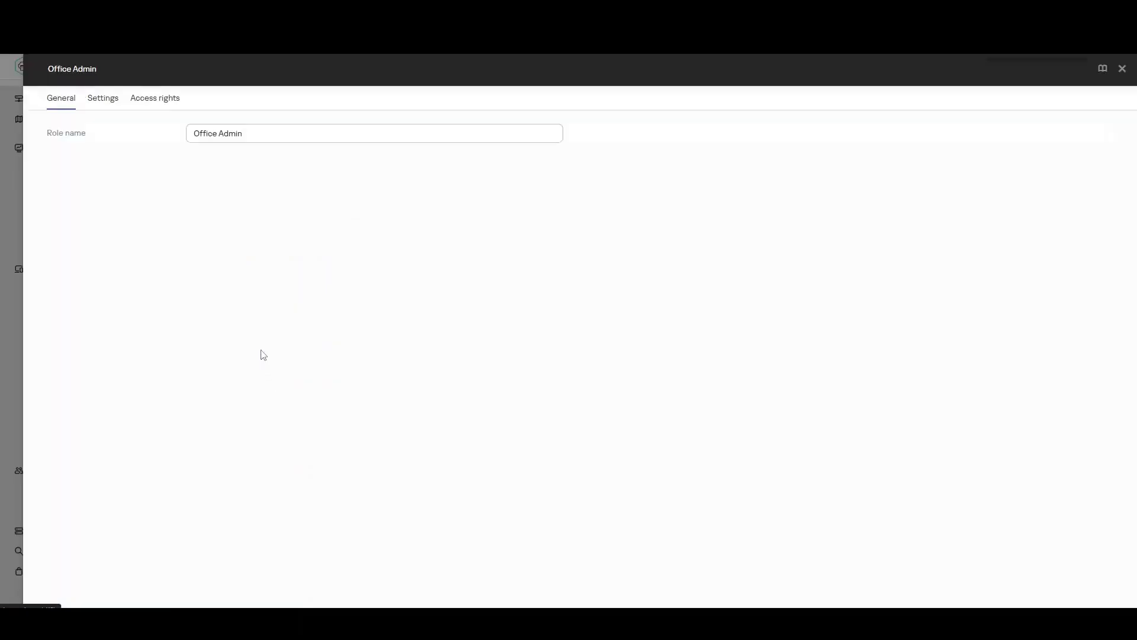
{"action": "left_click", "coordinate": [107, 106]}
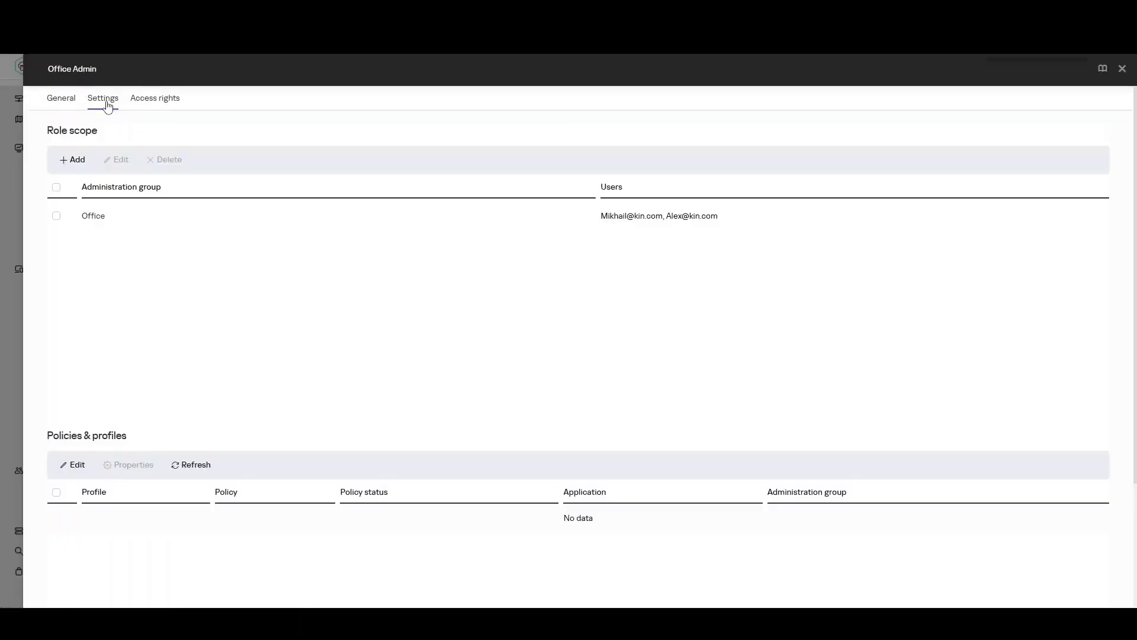
{"action": "scroll", "coordinate": [190, 368], "scroll_direction": "down", "scroll_amount": 3}
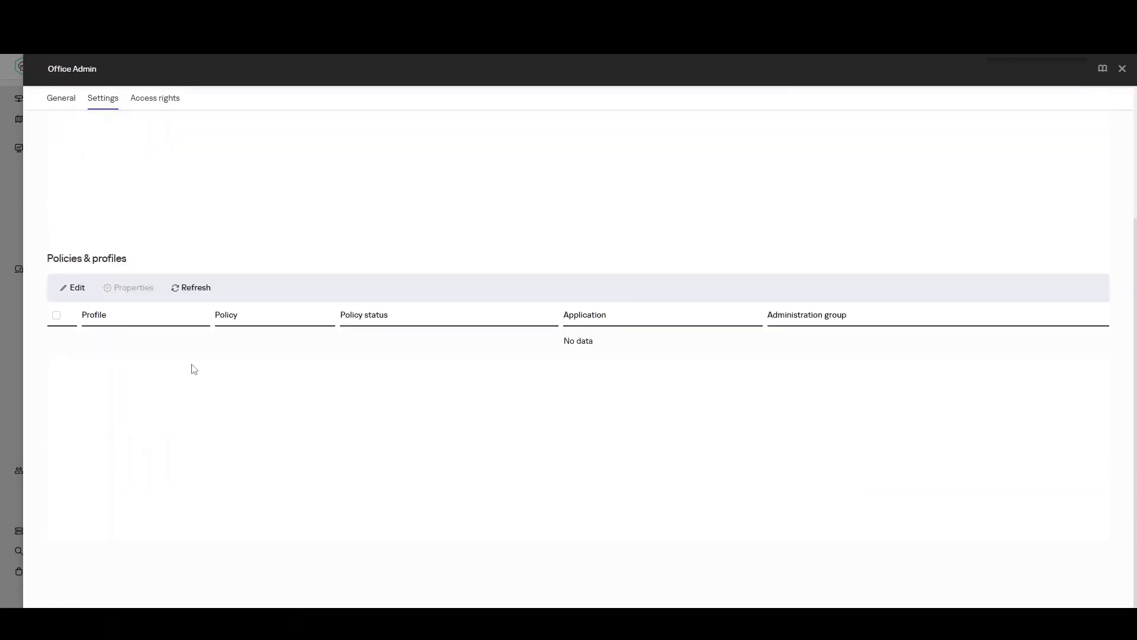
{"action": "left_click", "coordinate": [72, 288]}
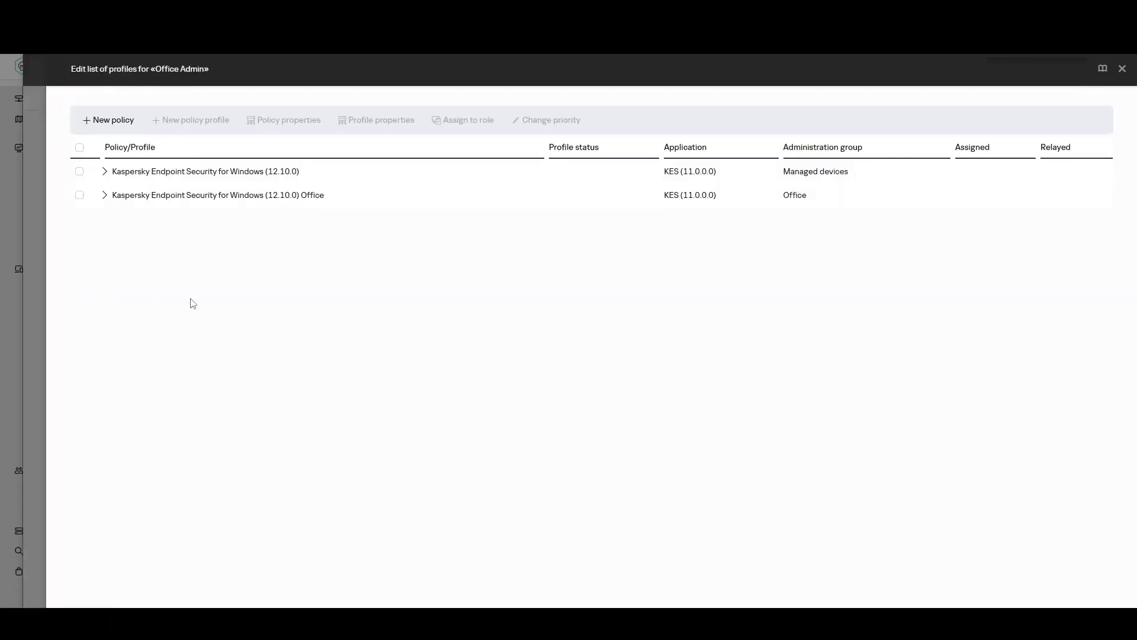
{"action": "left_click", "coordinate": [104, 197]}
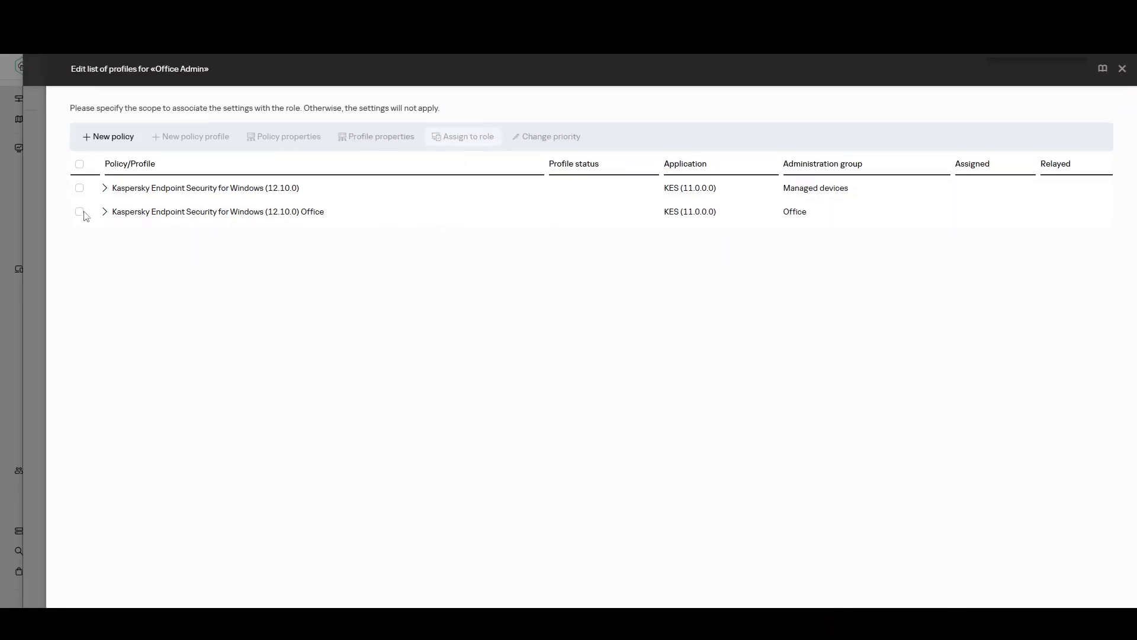
{"action": "left_click", "coordinate": [80, 211]}
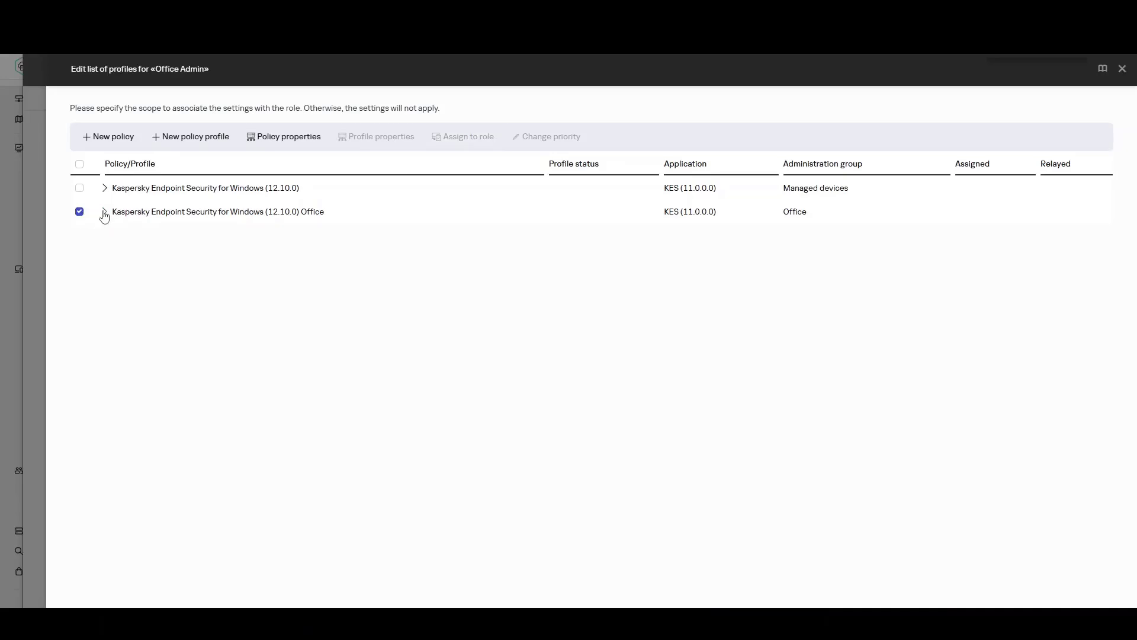
Create and save an Office v2 profile for the Office policy with Exploit Prevention redefined.
{"action": "left_click", "coordinate": [197, 138]}
{"action": "left_click_drag", "start_coordinate": [282, 133], "coordinate": [179, 132]}
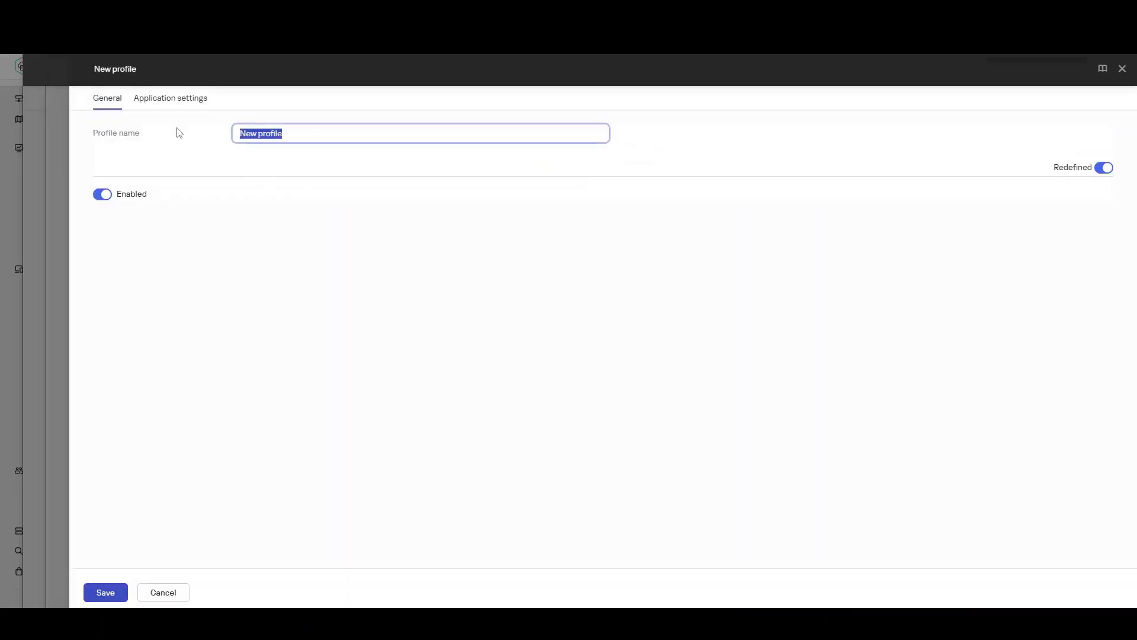
{"action": "type", "text": "Office v2"}
{"action": "left_click", "coordinate": [166, 100]}
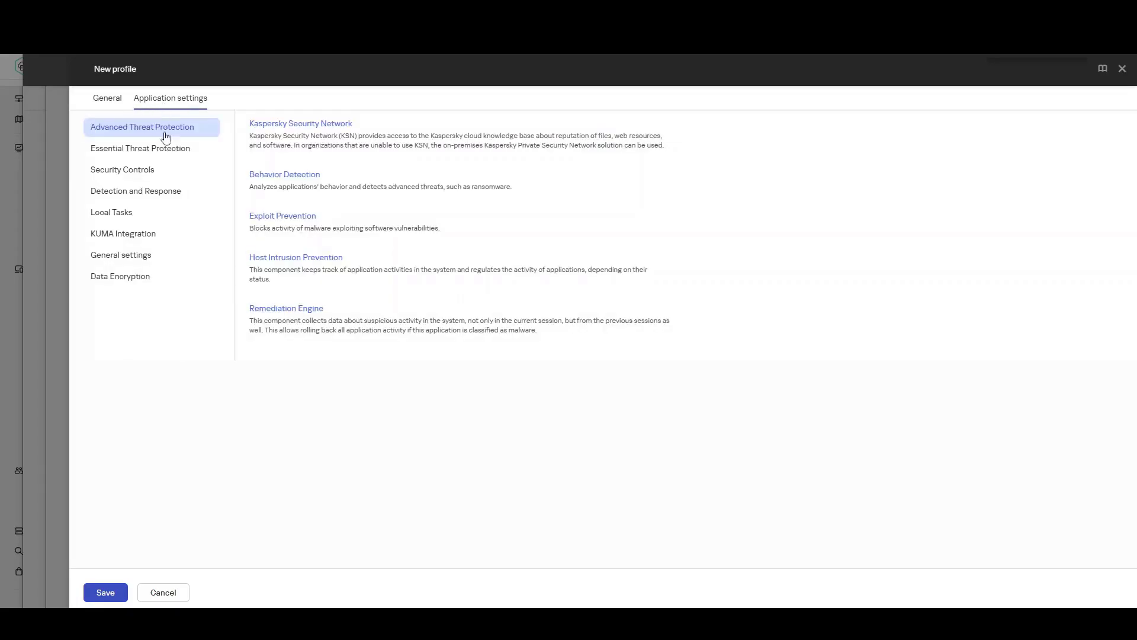
{"action": "left_click", "coordinate": [278, 217]}
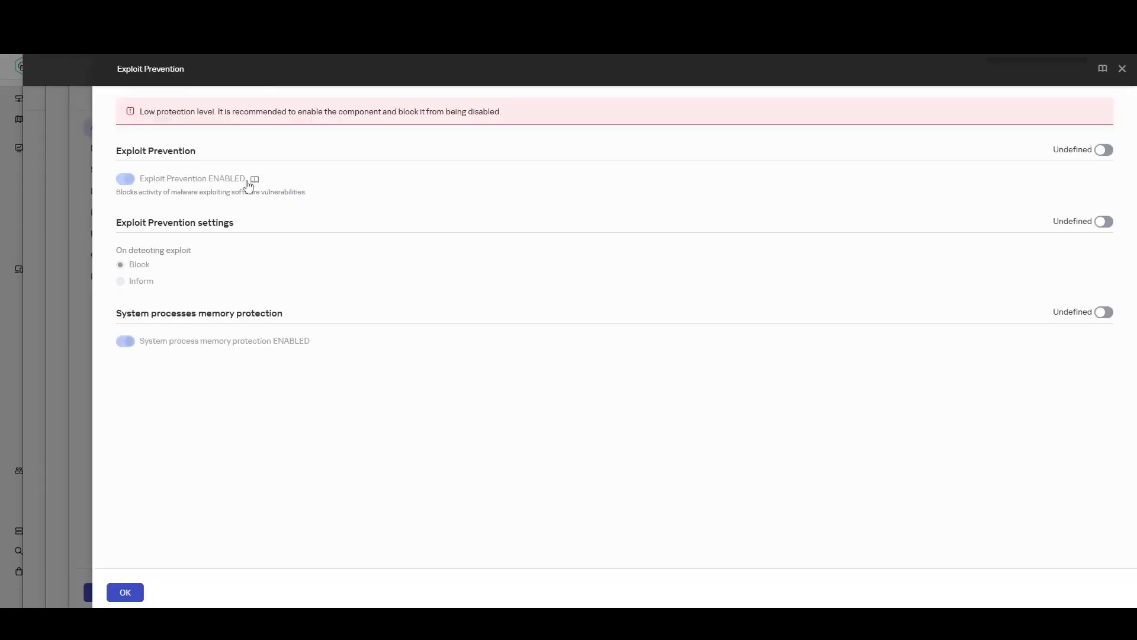
{"action": "left_click", "coordinate": [1103, 150]}
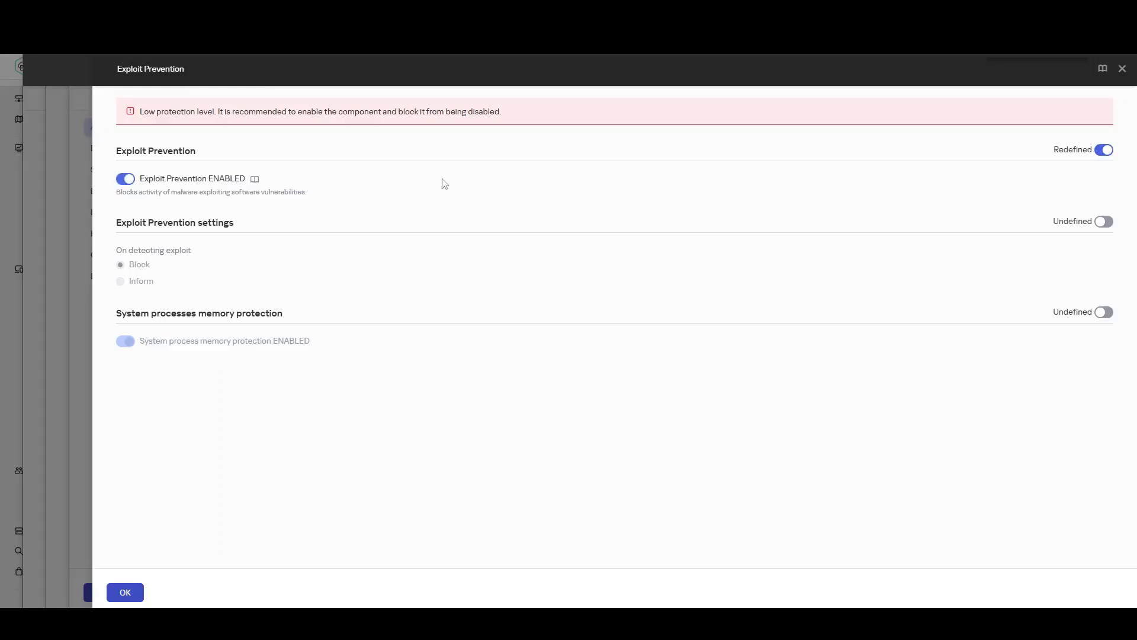
{"action": "left_click", "coordinate": [211, 185]}
{"action": "left_click", "coordinate": [126, 592]}
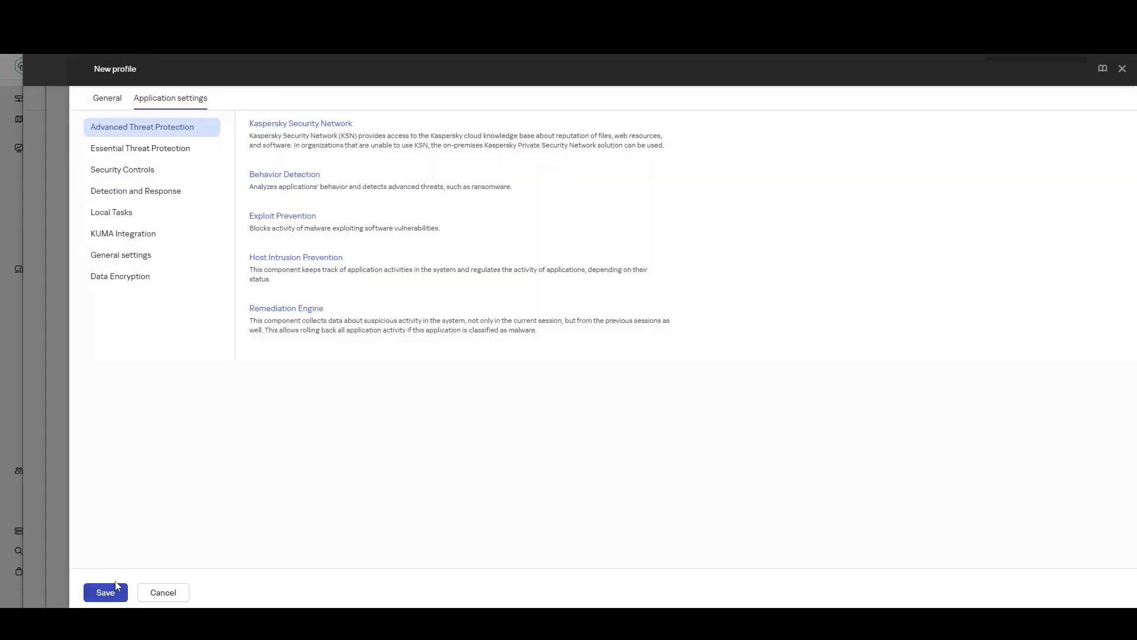
{"action": "left_click", "coordinate": [105, 592]}
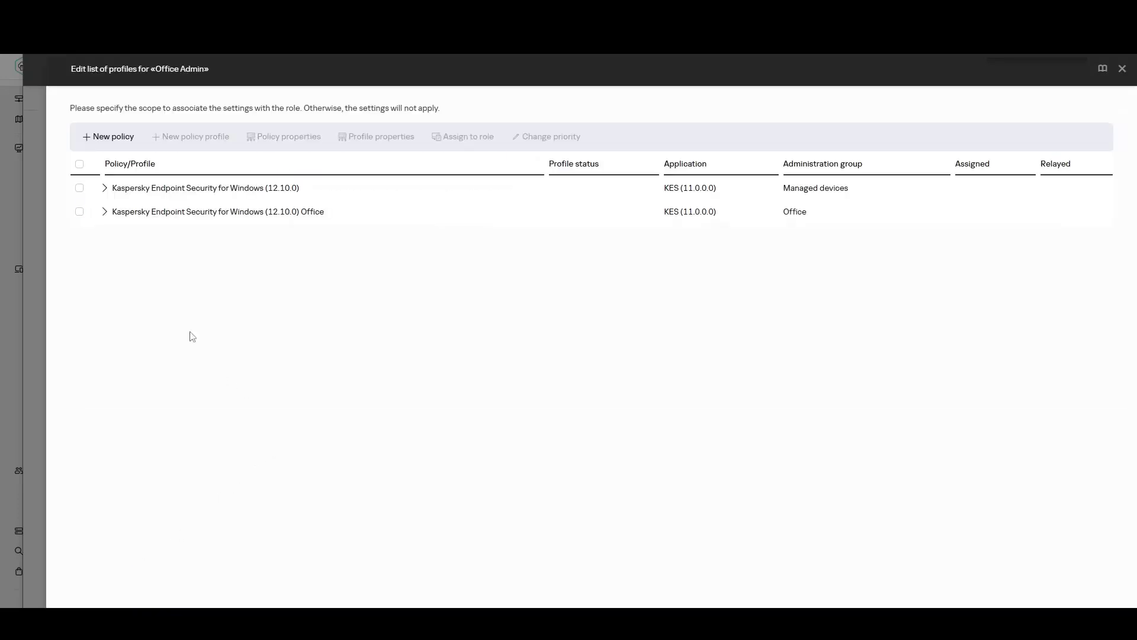
Confirm Office v1 and Office v2 both appear under the Office policy, then close the role panels.
{"action": "left_click", "coordinate": [104, 212]}
{"action": "left_click", "coordinate": [79, 237]}
{"action": "left_click", "coordinate": [79, 238]}
{"action": "left_click", "coordinate": [79, 261]}
{"action": "left_click", "coordinate": [79, 262]}
{"action": "left_click", "coordinate": [1123, 71]}
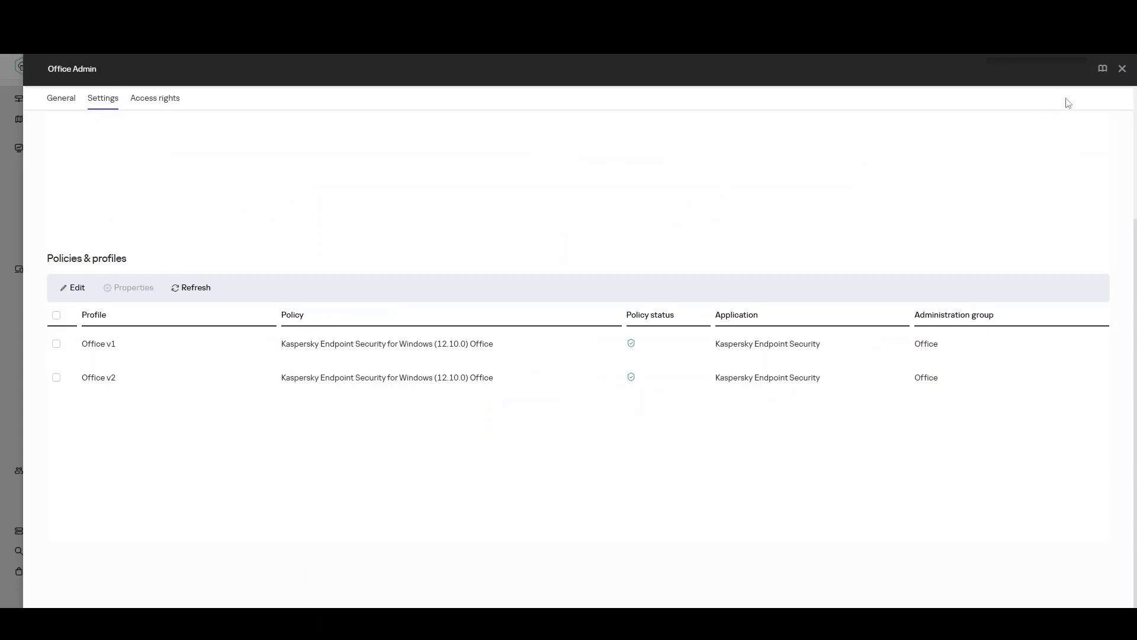
{"action": "left_click", "coordinate": [1122, 70]}
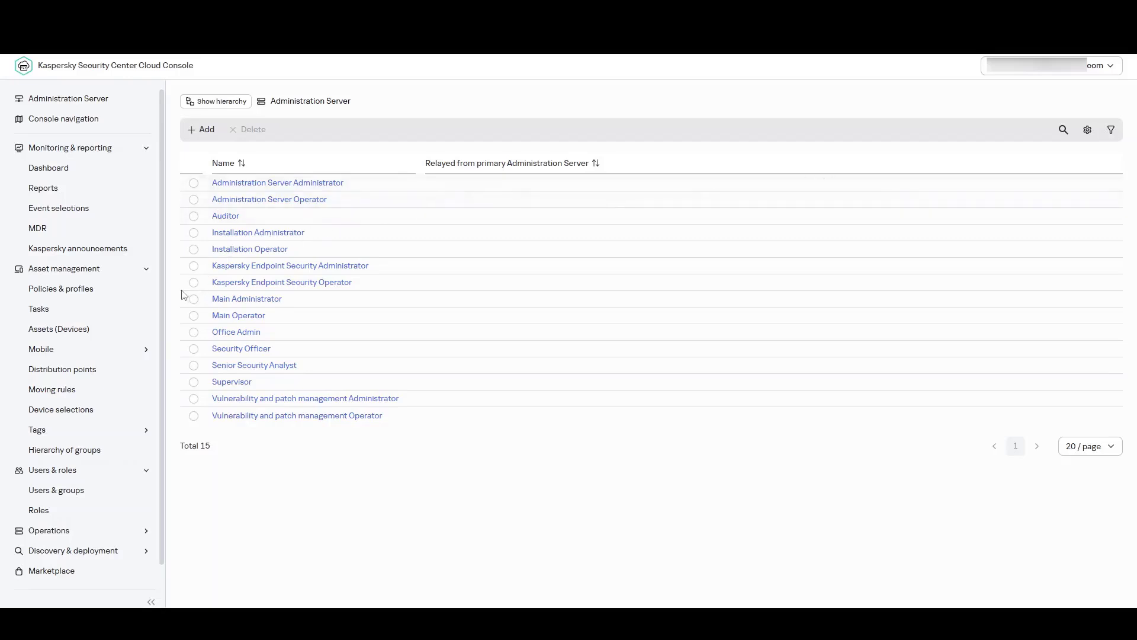
List devices from the whole Administration Server and force the critical-status device to synchronize.
{"action": "left_click", "coordinate": [107, 334]}
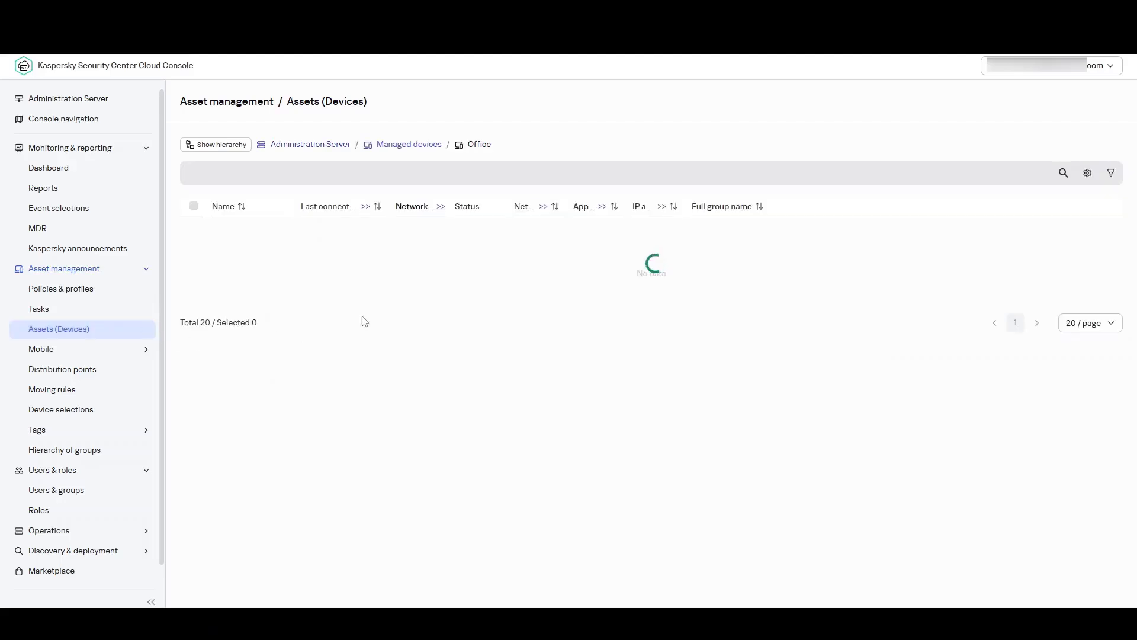
{"action": "left_click", "coordinate": [312, 147]}
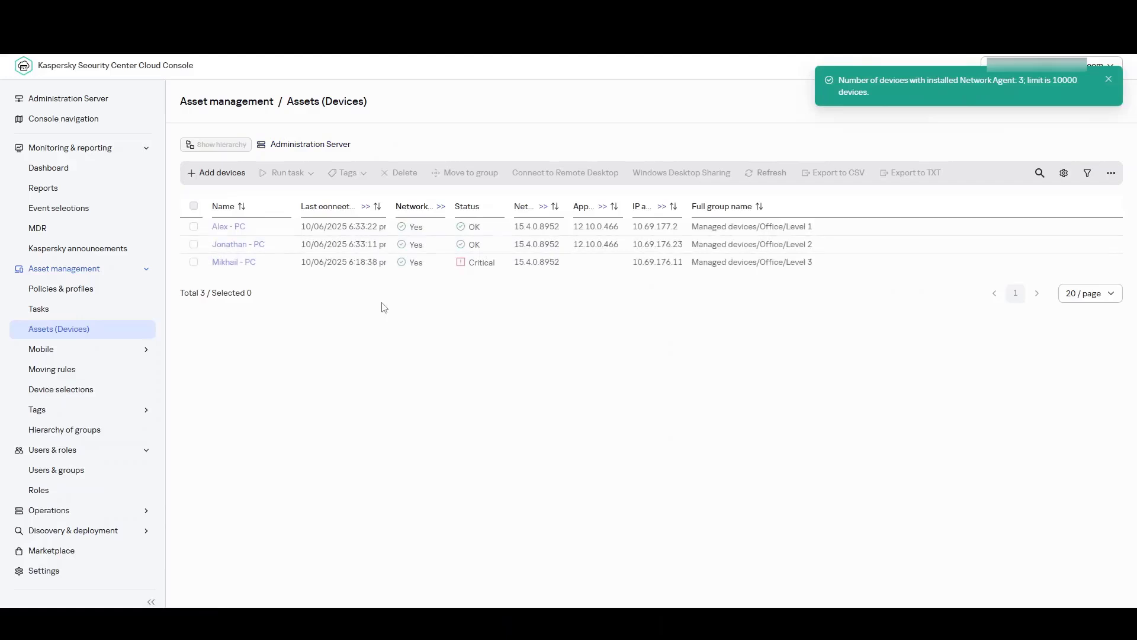
{"action": "left_click", "coordinate": [235, 263]}
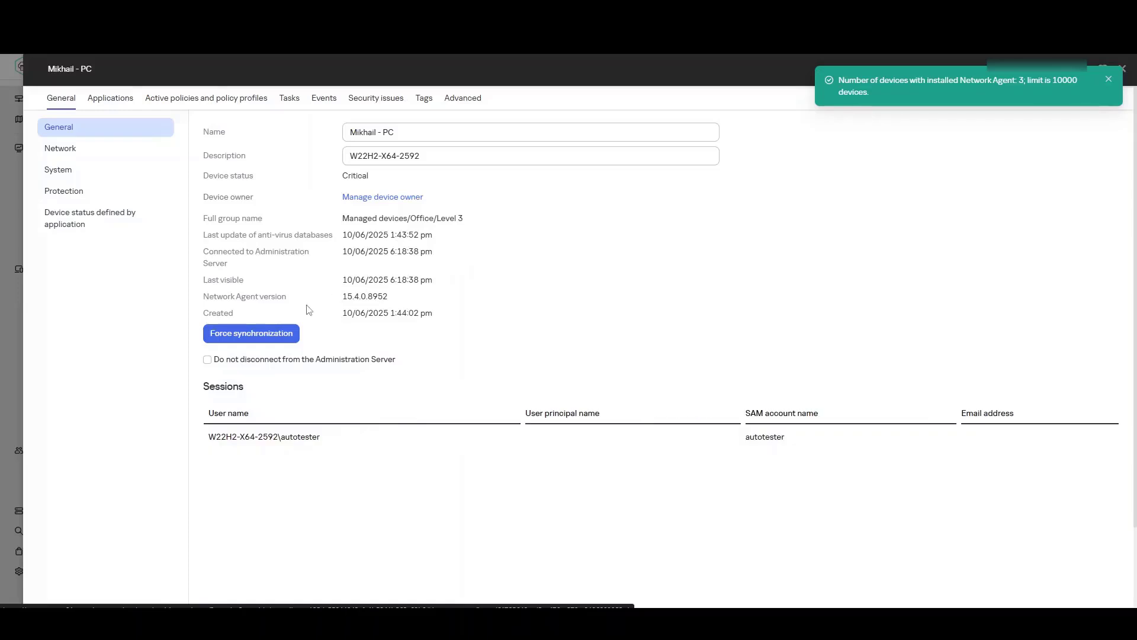
{"action": "left_click", "coordinate": [272, 336]}
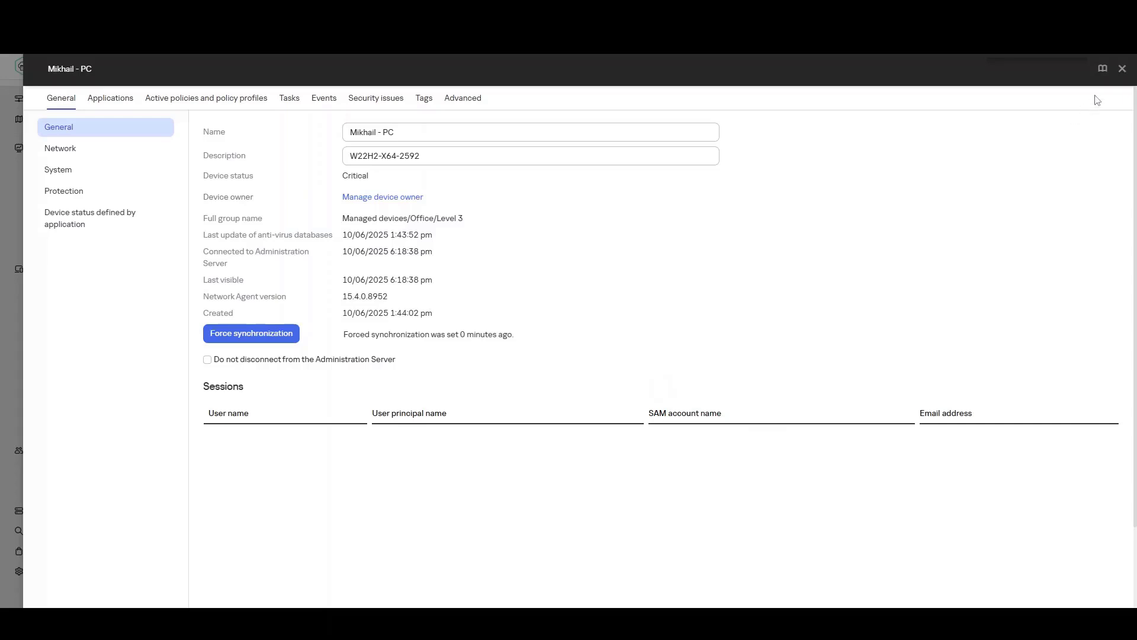
{"action": "left_click", "coordinate": [1123, 71]}
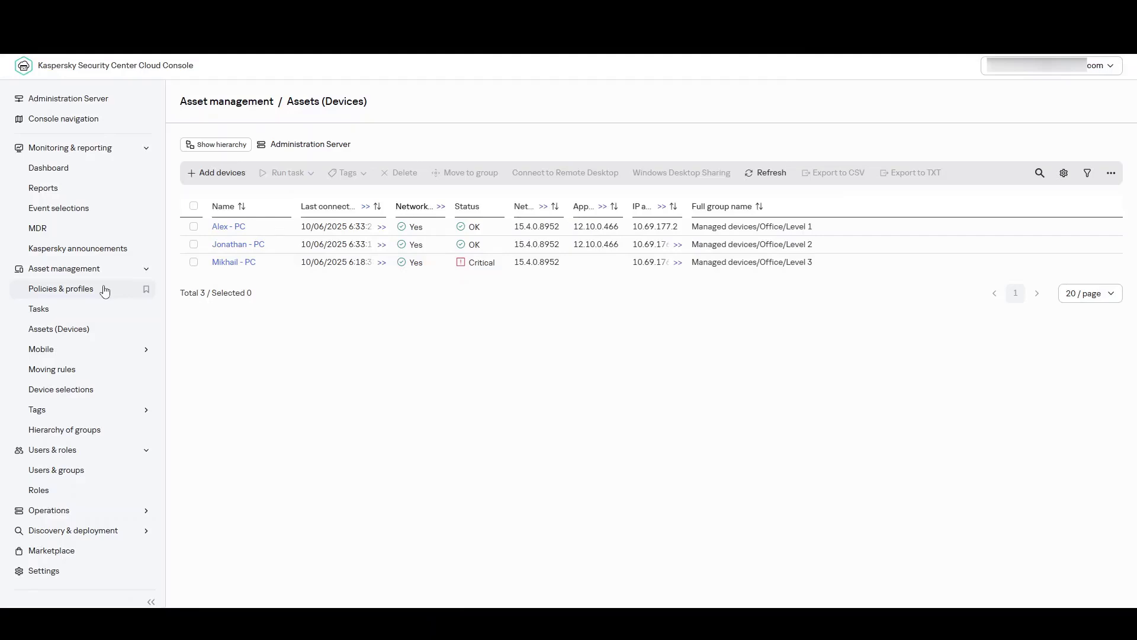
Define a new 'Find vulnerabilities and required updates Office' task and continue to its scope.
{"action": "left_click", "coordinate": [79, 308]}
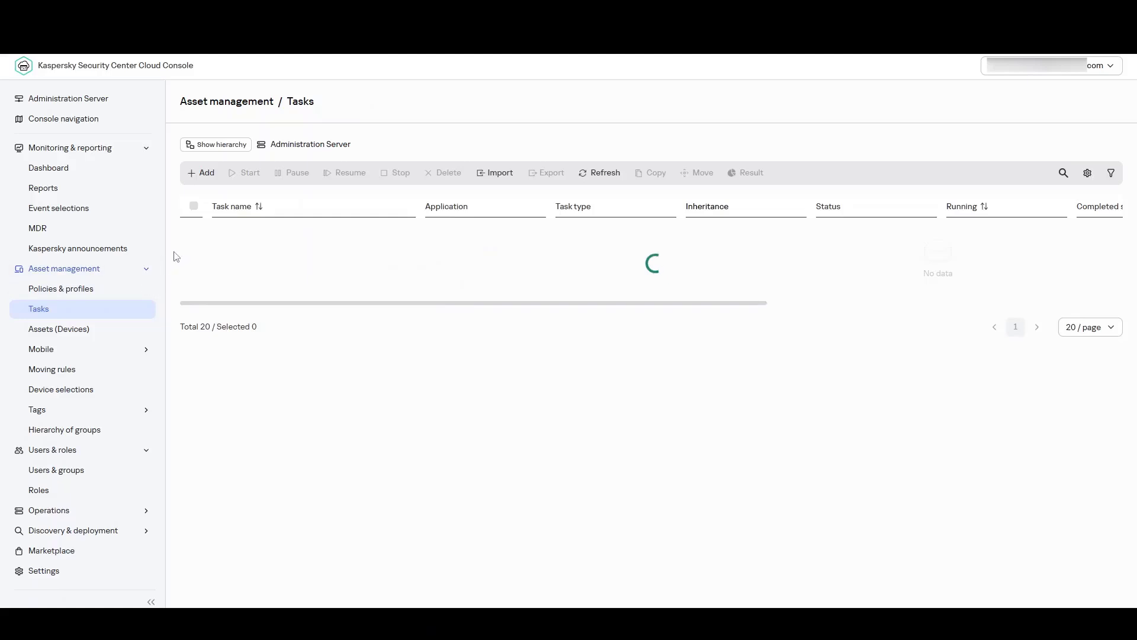
{"action": "left_click", "coordinate": [208, 173]}
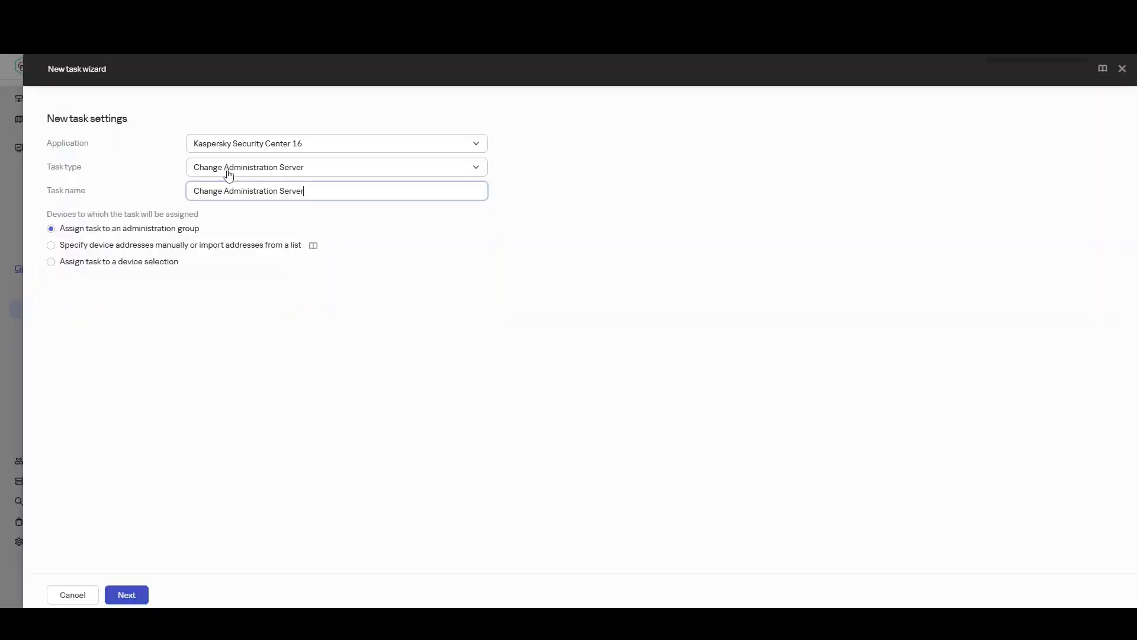
{"action": "left_click", "coordinate": [282, 169]}
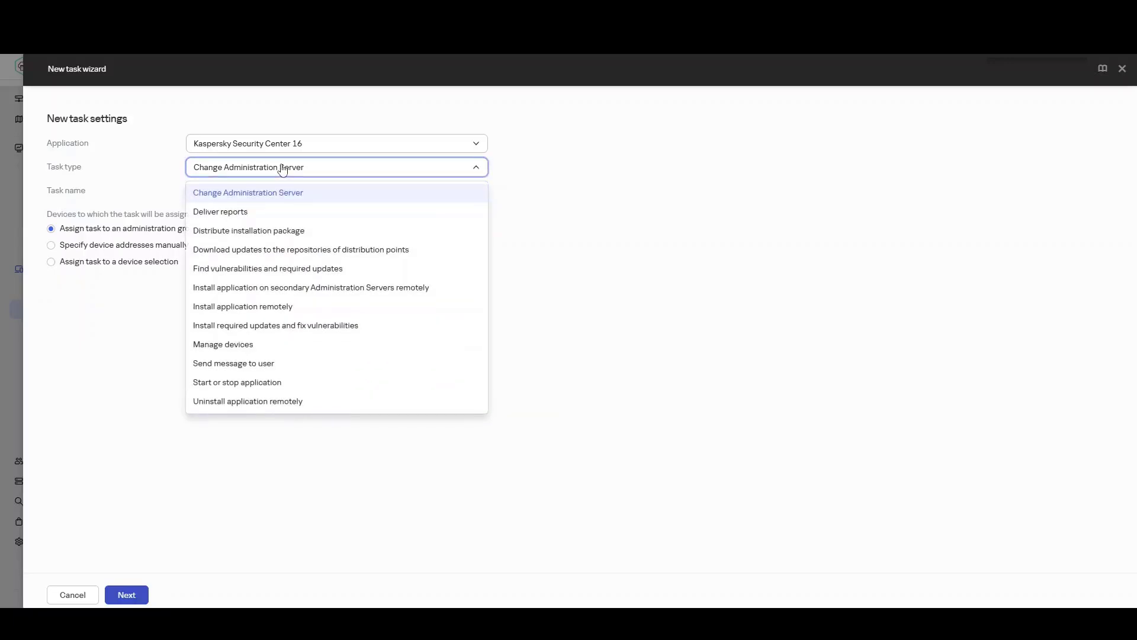
{"action": "left_click", "coordinate": [293, 270]}
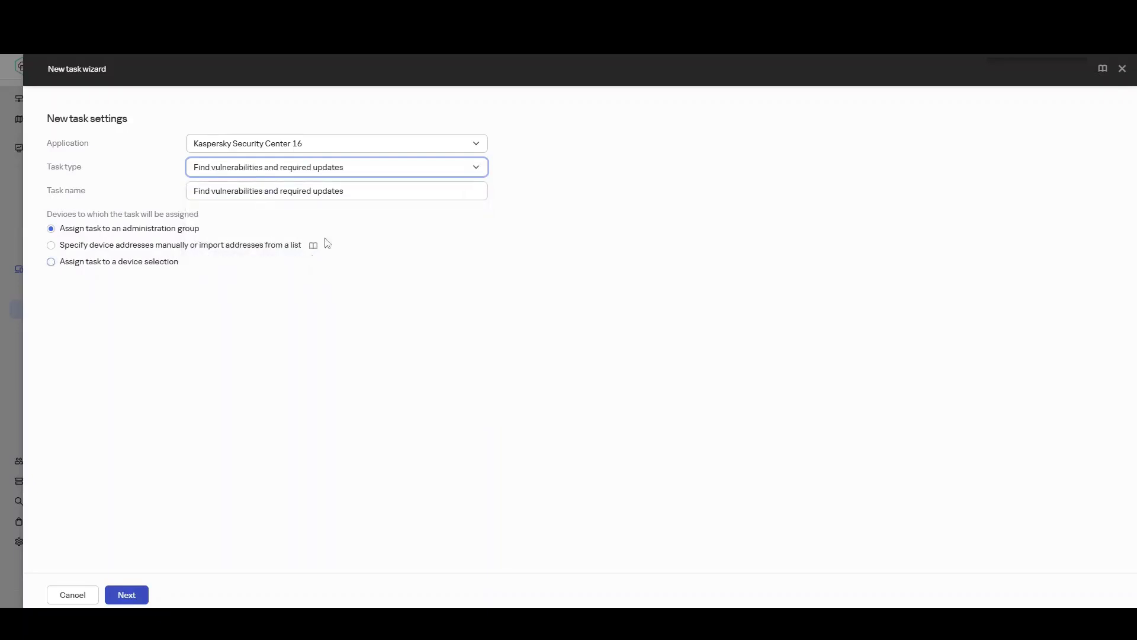
{"action": "left_click", "coordinate": [362, 195]}
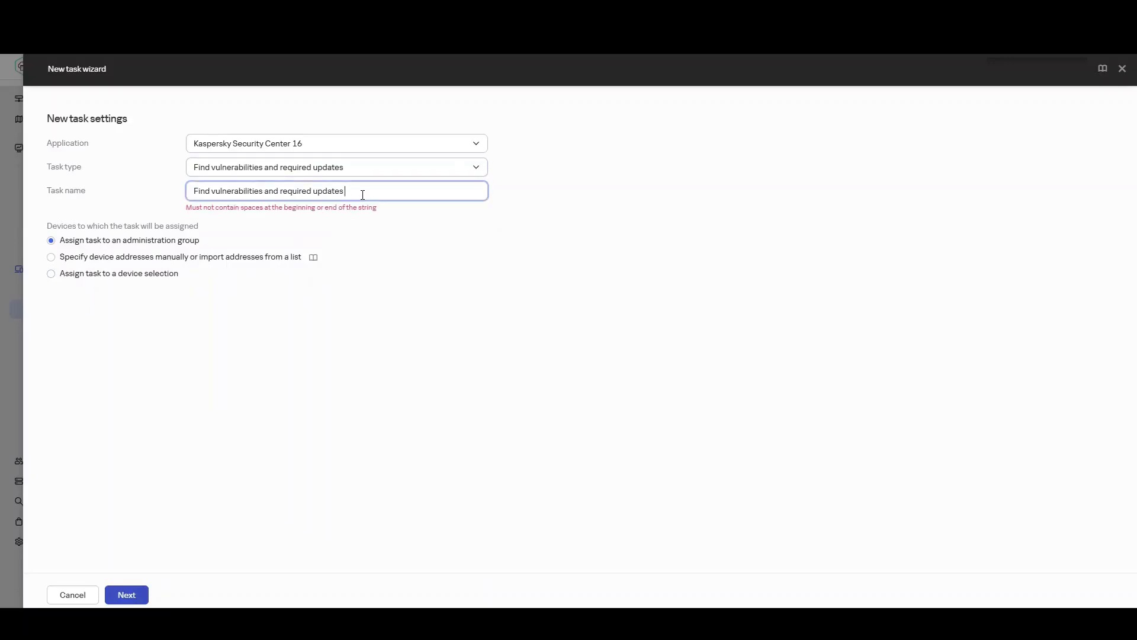
{"action": "type", "text": "Of"}
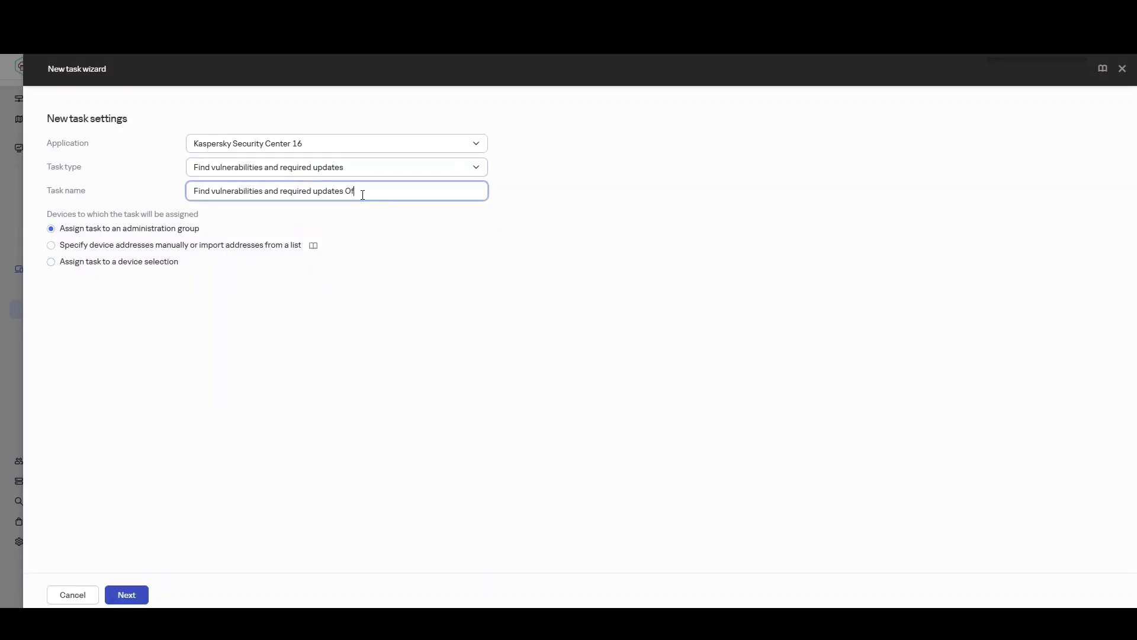
{"action": "type", "text": "fice"}
{"action": "key", "text": "Return"}
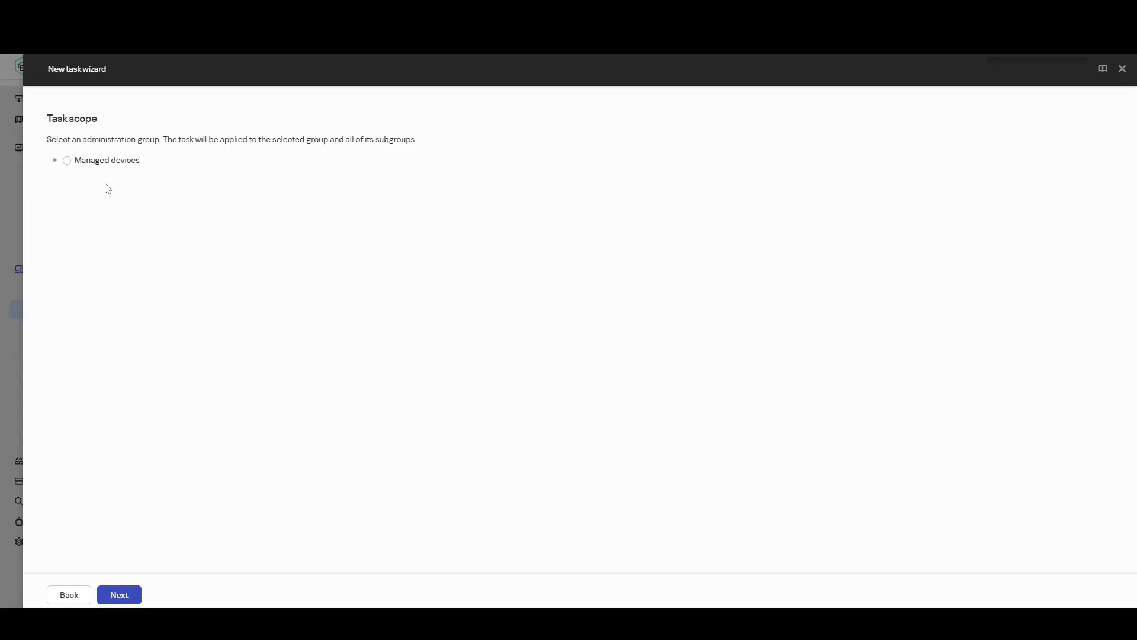
Choose the Office group under Managed devices as the task scope.
{"action": "left_click", "coordinate": [56, 165]}
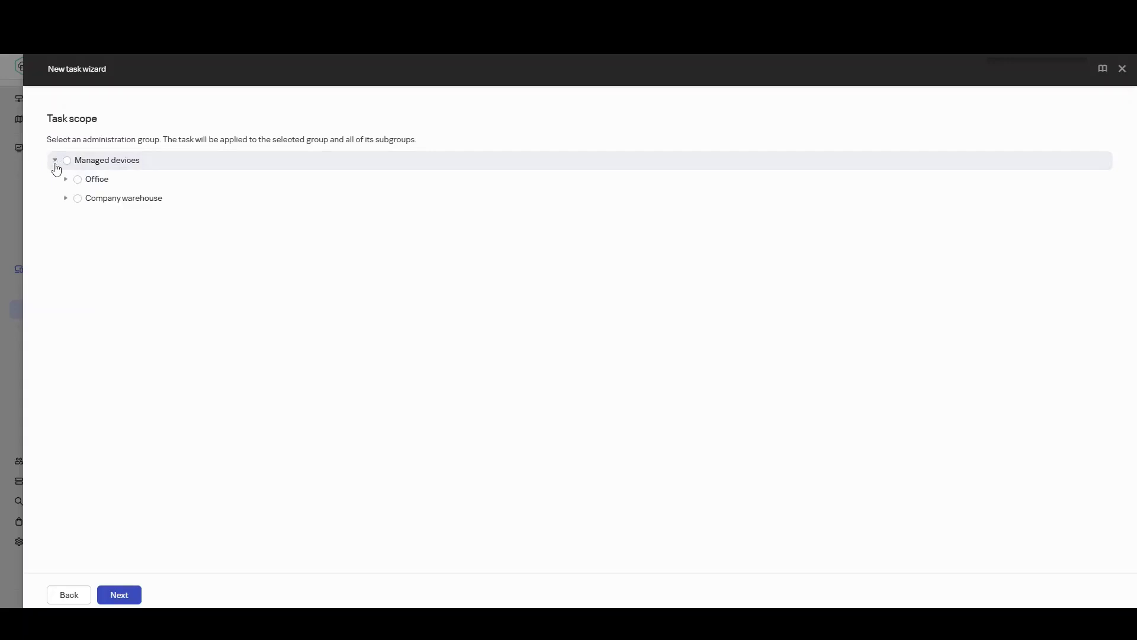
{"action": "left_click", "coordinate": [94, 186]}
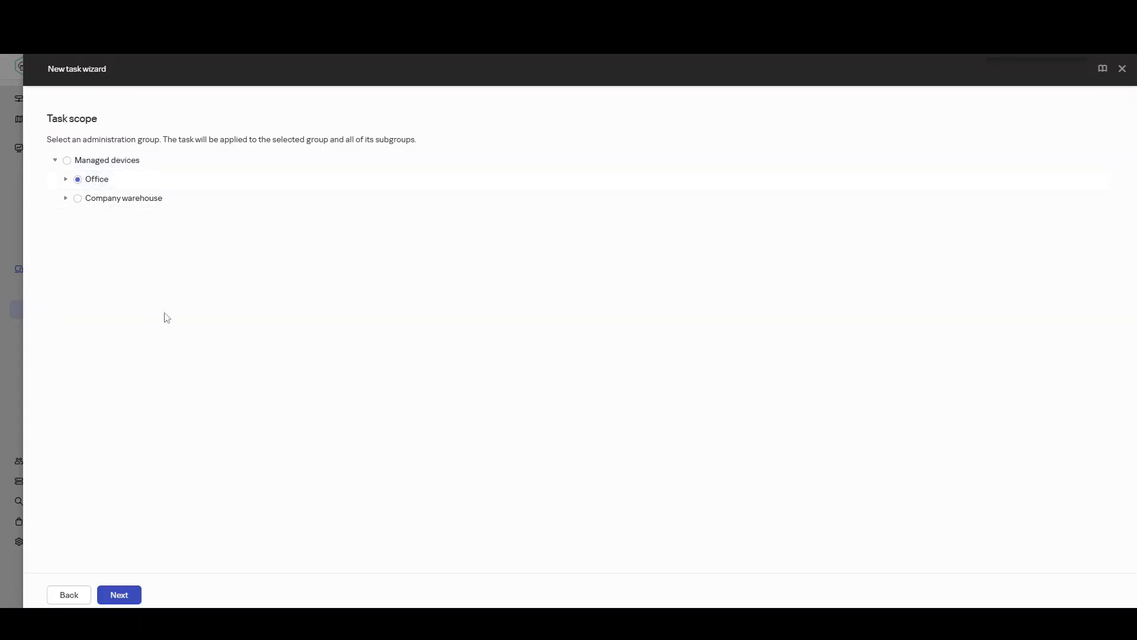
{"action": "left_click", "coordinate": [127, 601]}
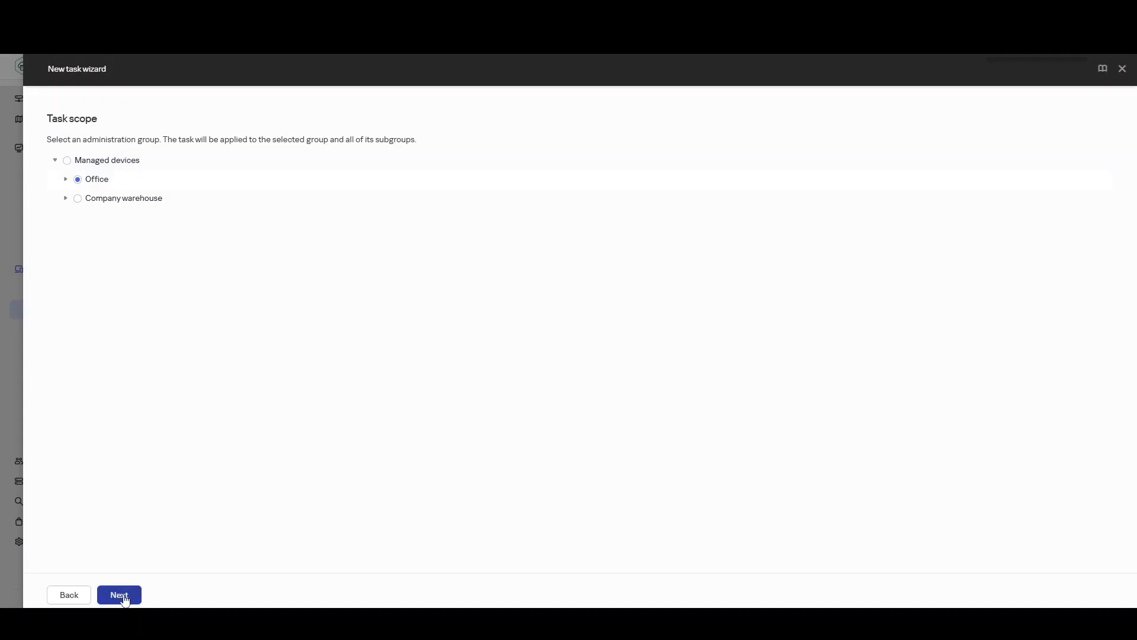
Add C:\Users\ as a folder for the vulnerability scan to search.
{"action": "left_click", "coordinate": [123, 597]}
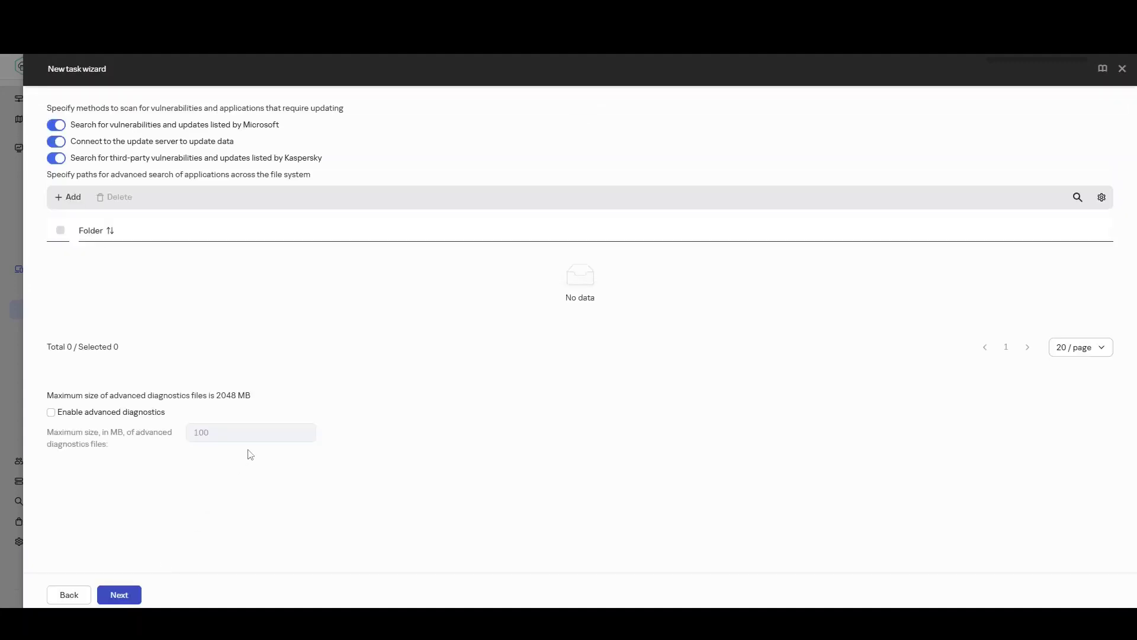
{"action": "left_click", "coordinate": [73, 197]}
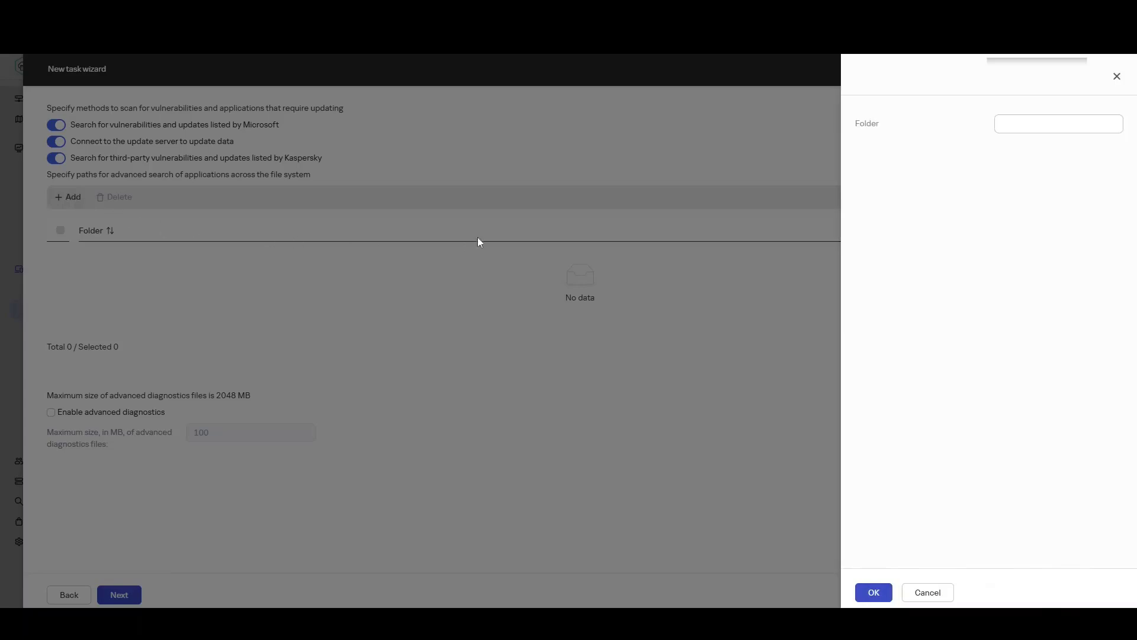
{"action": "left_click", "coordinate": [1025, 124]}
{"action": "type", "text": "C:\\Users\\"}
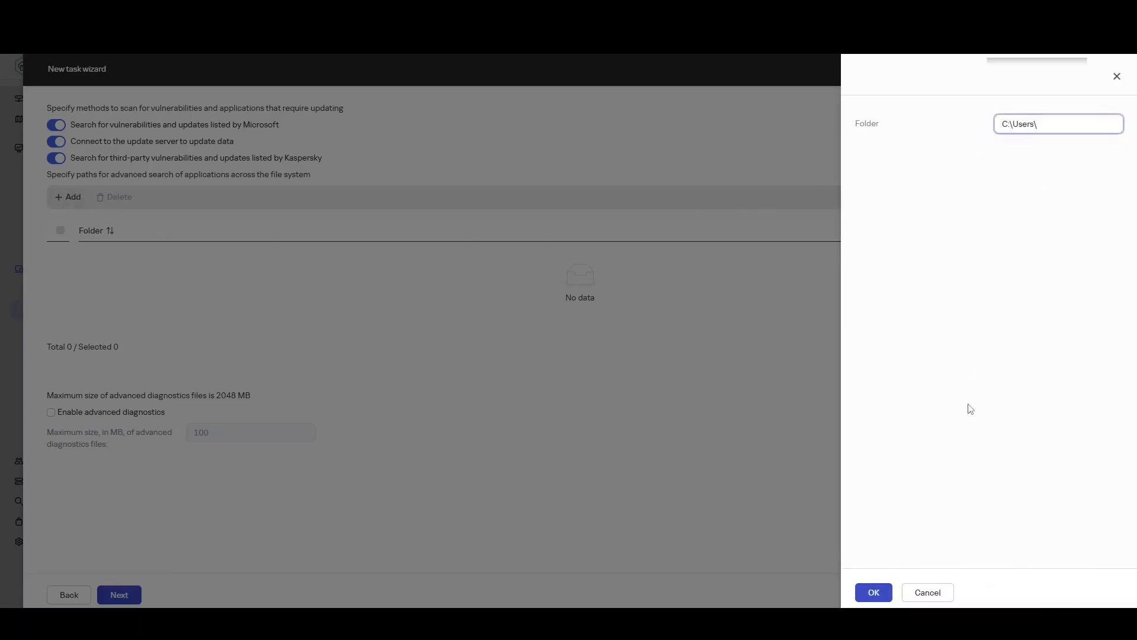
{"action": "left_click", "coordinate": [873, 592]}
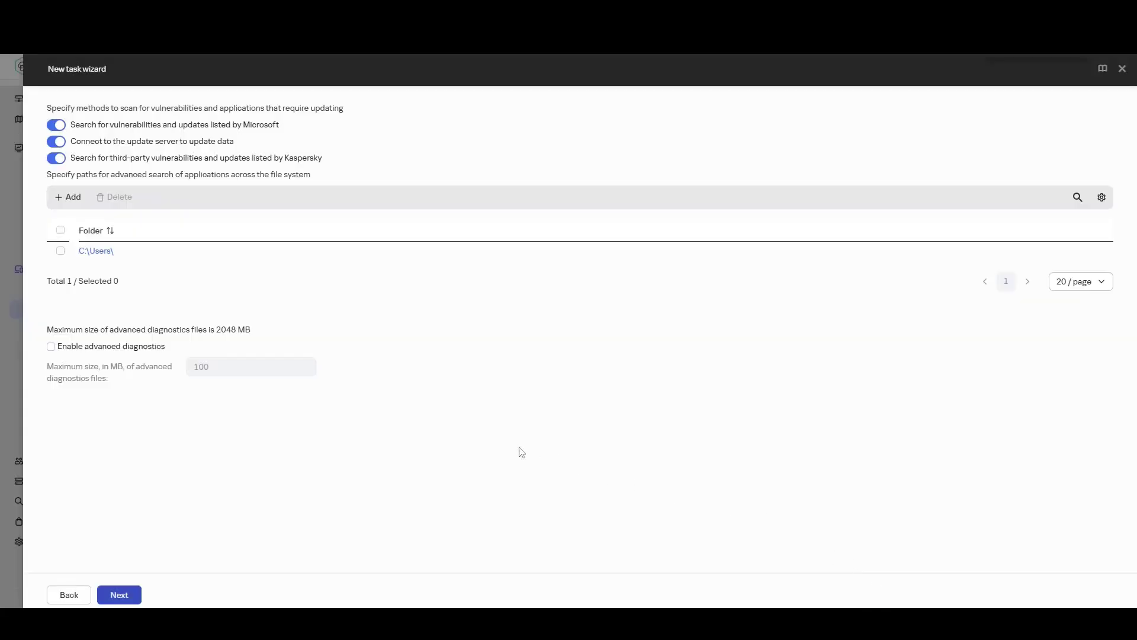
Enable advanced diagnostics and finish the task without opening its details.
{"action": "left_click", "coordinate": [148, 354]}
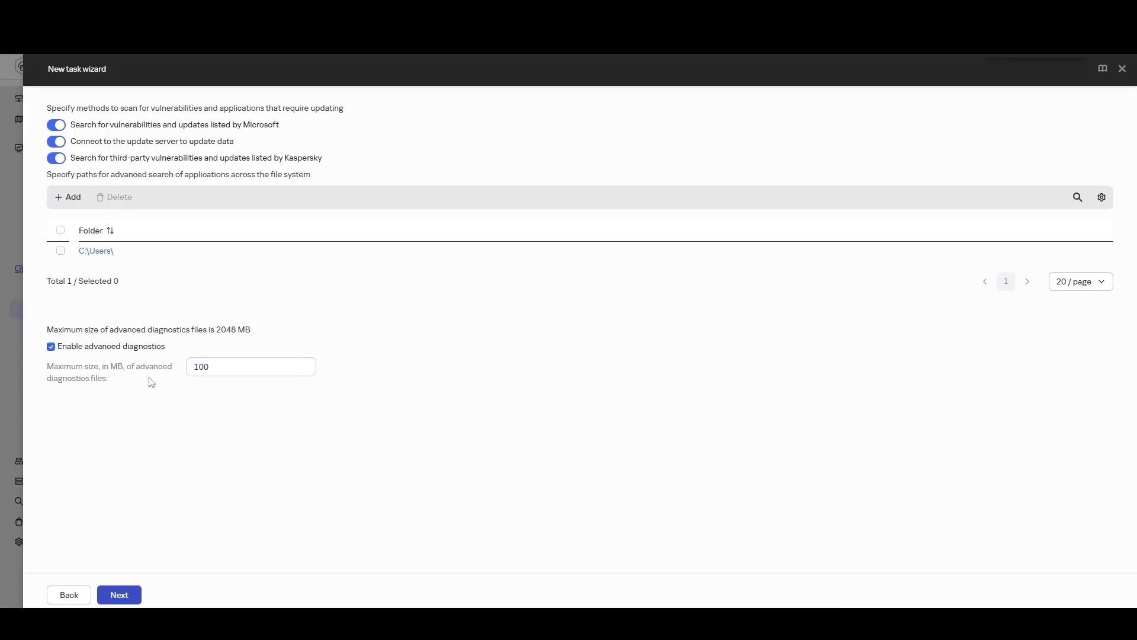
{"action": "left_click", "coordinate": [119, 595]}
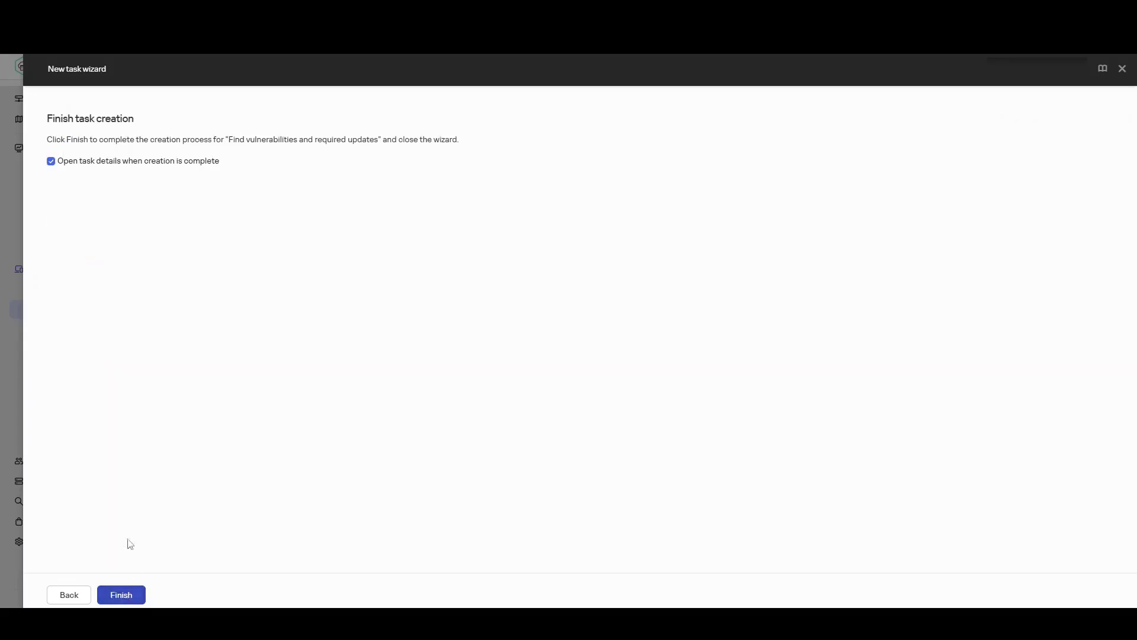
{"action": "left_click", "coordinate": [121, 161]}
{"action": "left_click", "coordinate": [121, 592]}
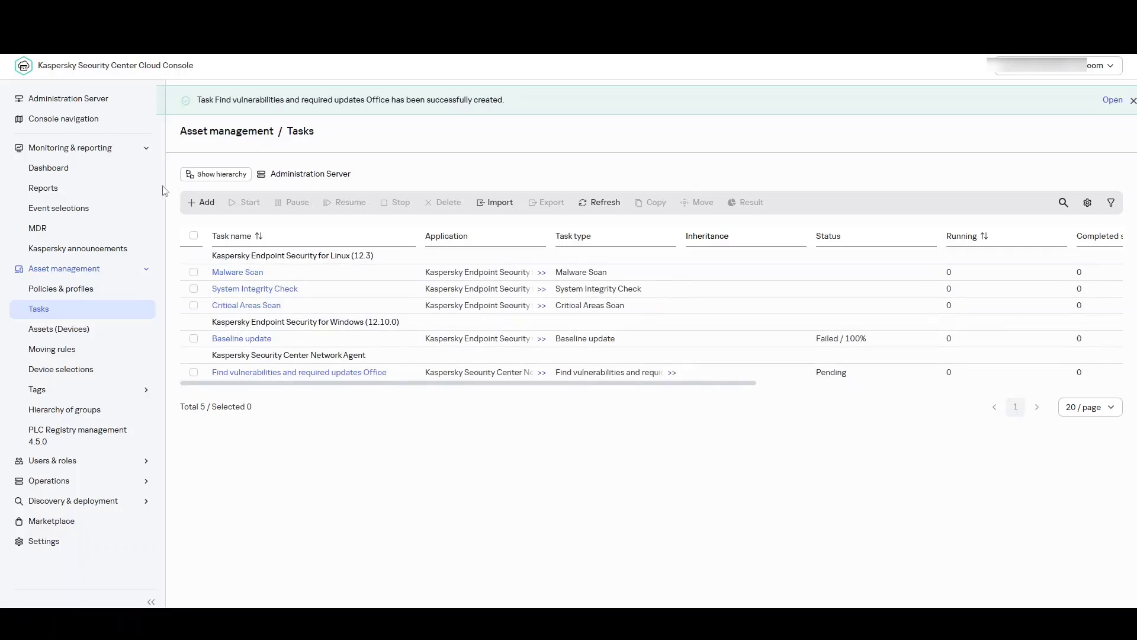
In the Administration Server's Events repository, keep events after device deletion for 2 days maximum.
{"action": "left_click", "coordinate": [77, 105]}
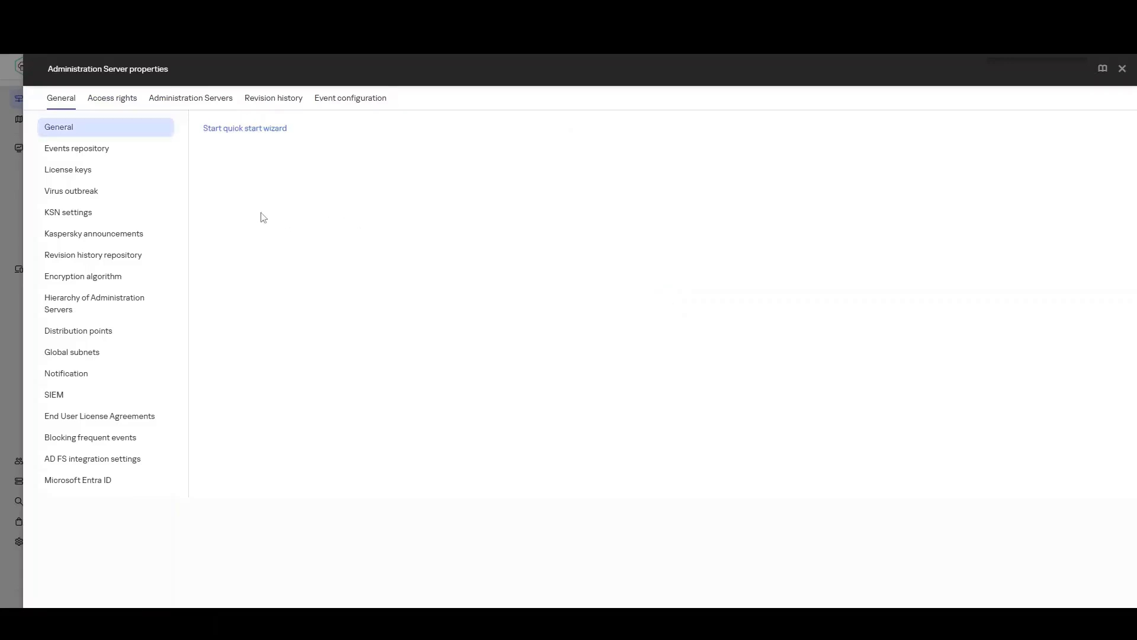
{"action": "left_click", "coordinate": [104, 151]}
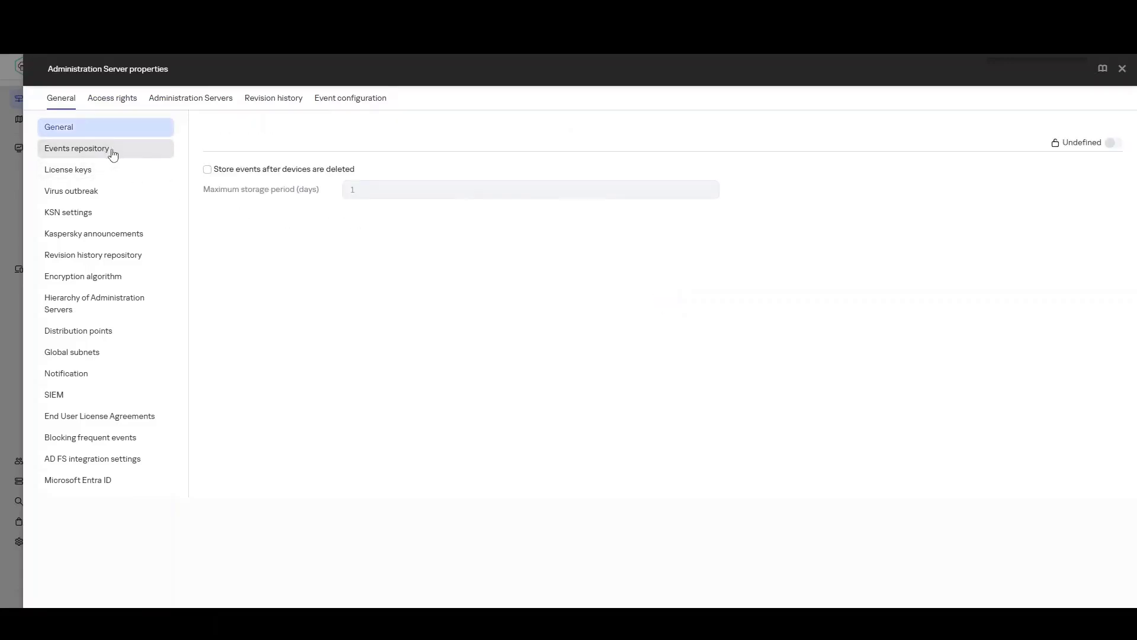
{"action": "left_click", "coordinate": [253, 172]}
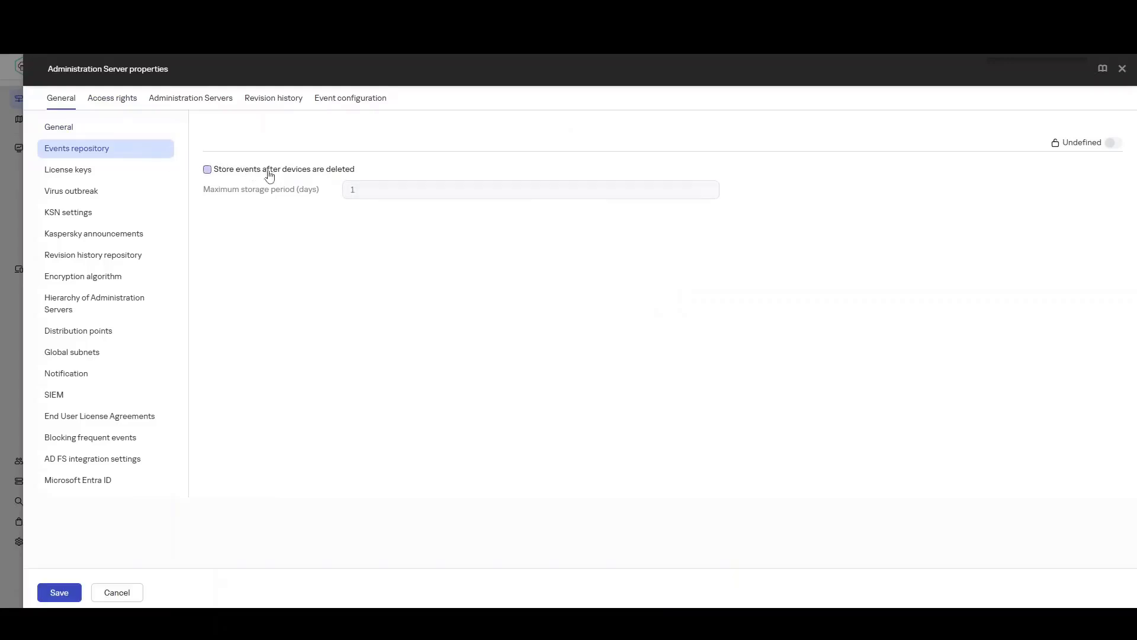
{"action": "double_click", "coordinate": [341, 190]}
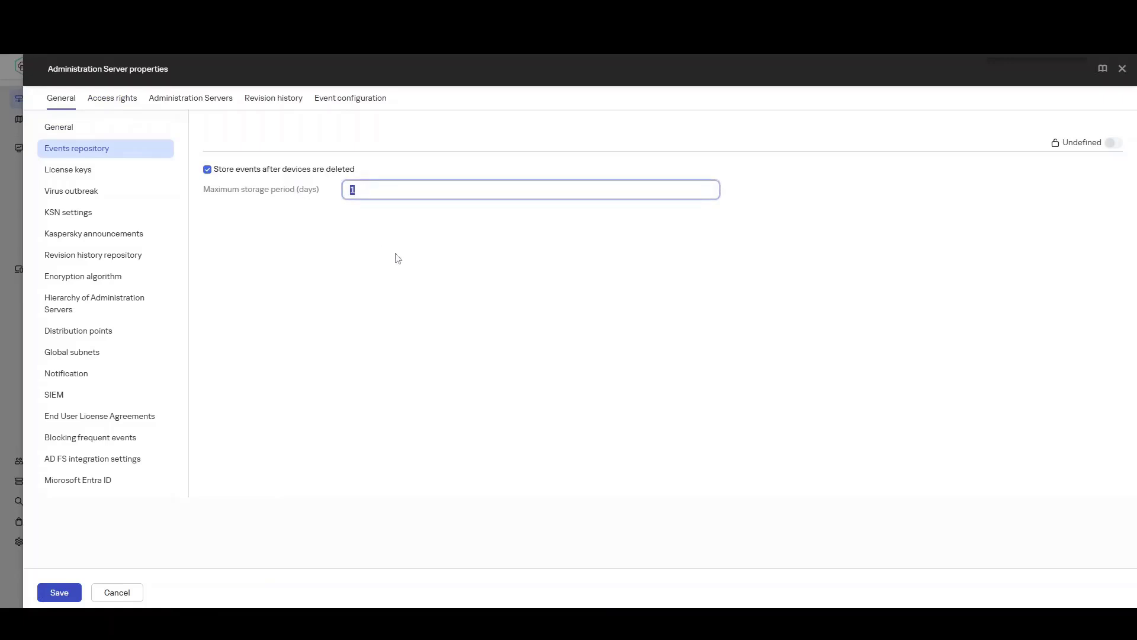
{"action": "type", "text": "2"}
{"action": "left_click", "coordinate": [420, 277]}
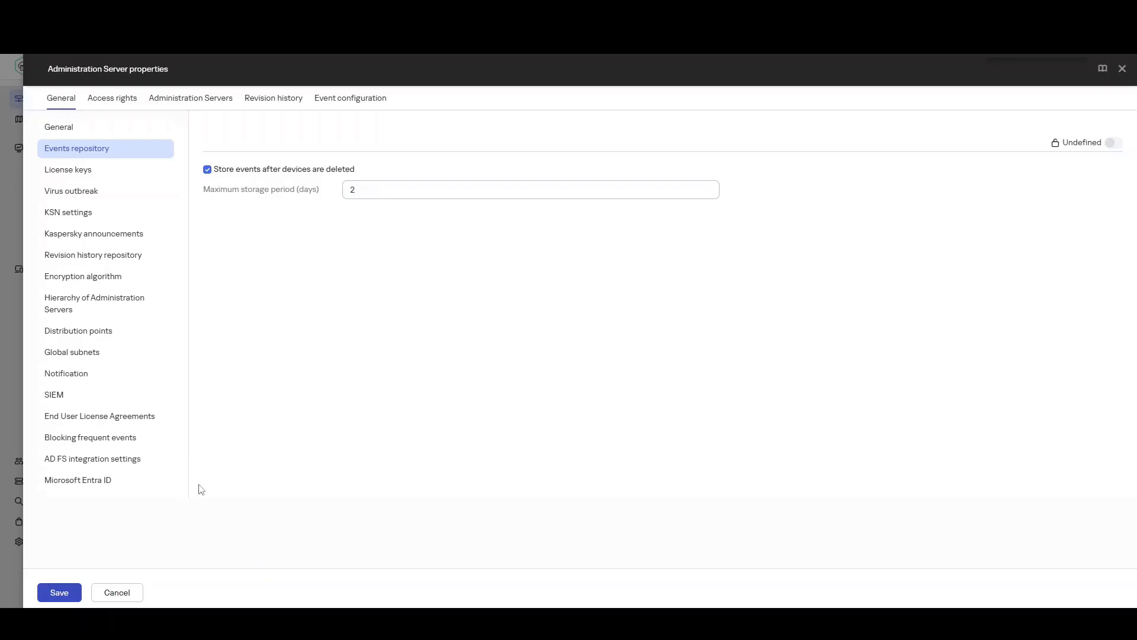
{"action": "left_click", "coordinate": [59, 593]}
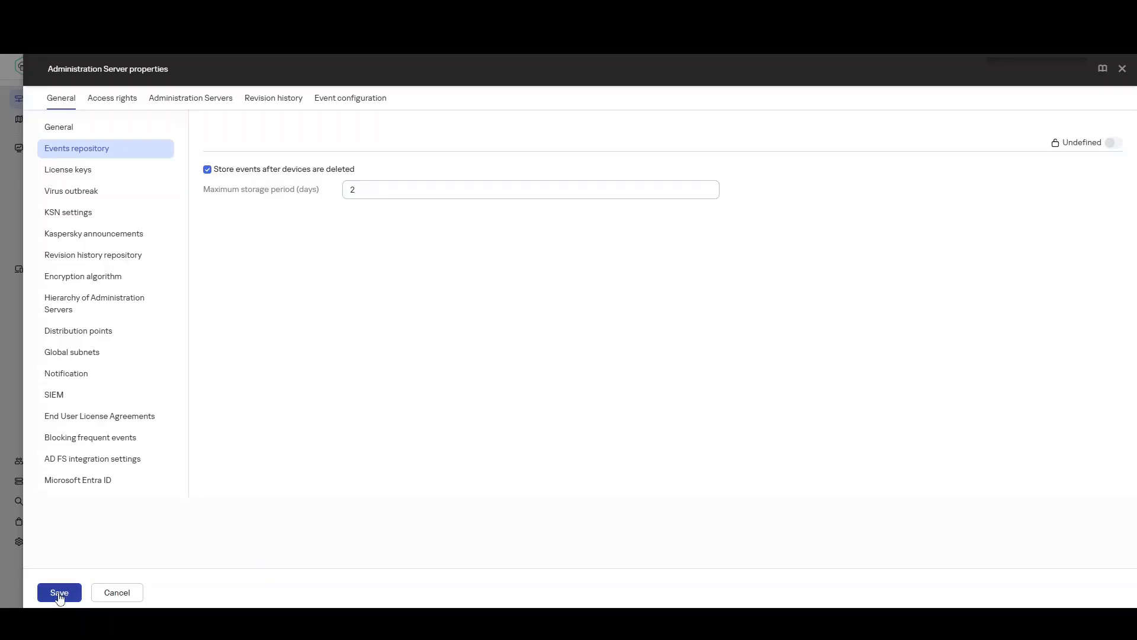